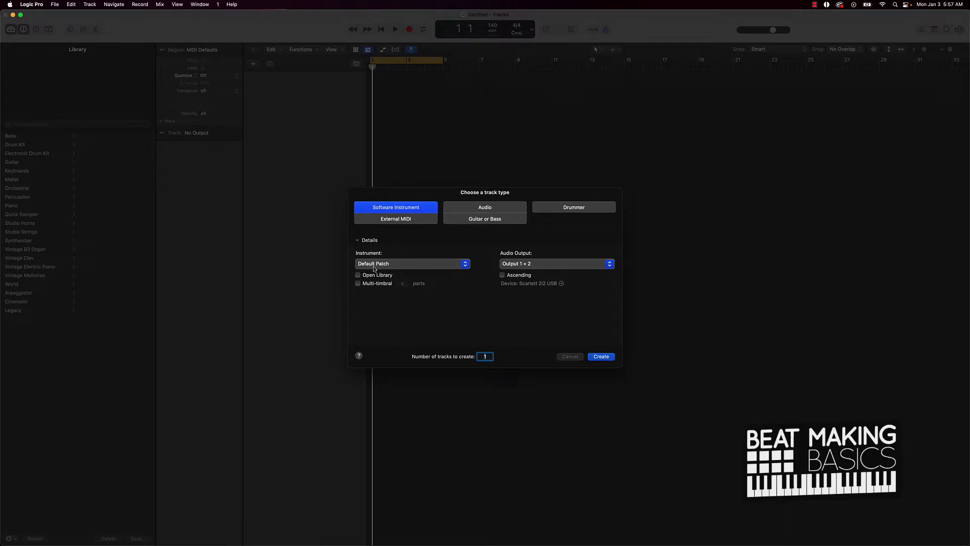
Create a software instrument track with the default patch and insert the stereo iZotope Vinyl plug-in as its audio effect
left_click(603, 357)
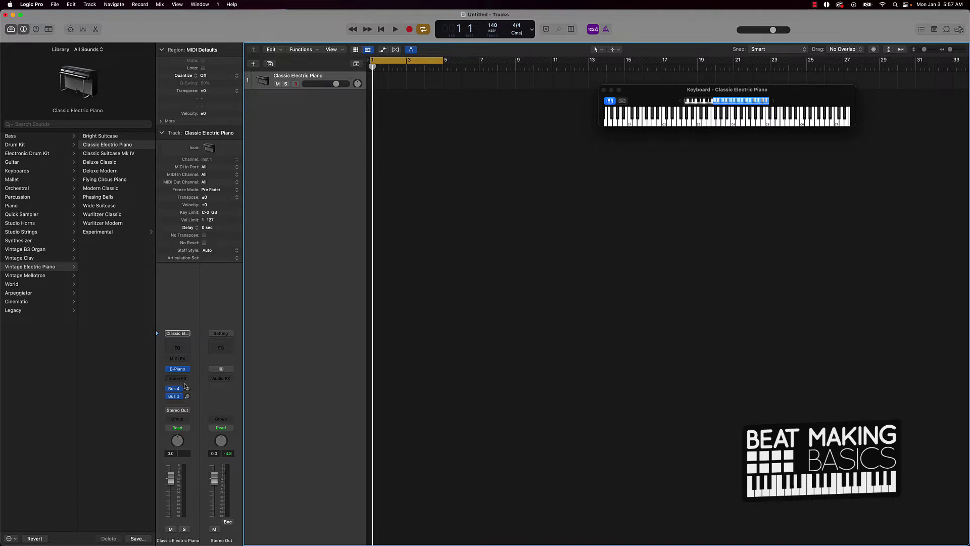
left_click(188, 379)
left_click(163, 406)
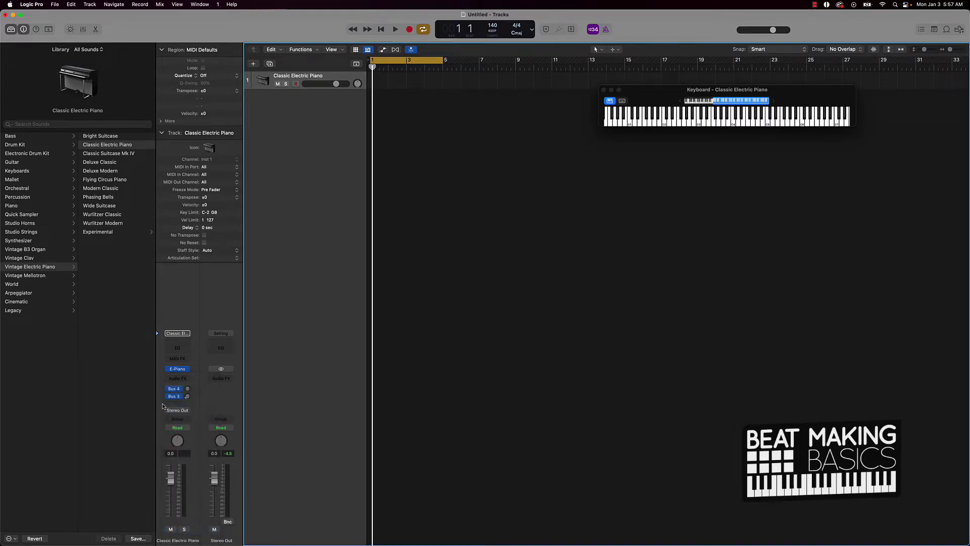
left_click(188, 380)
mouse_move(196, 537)
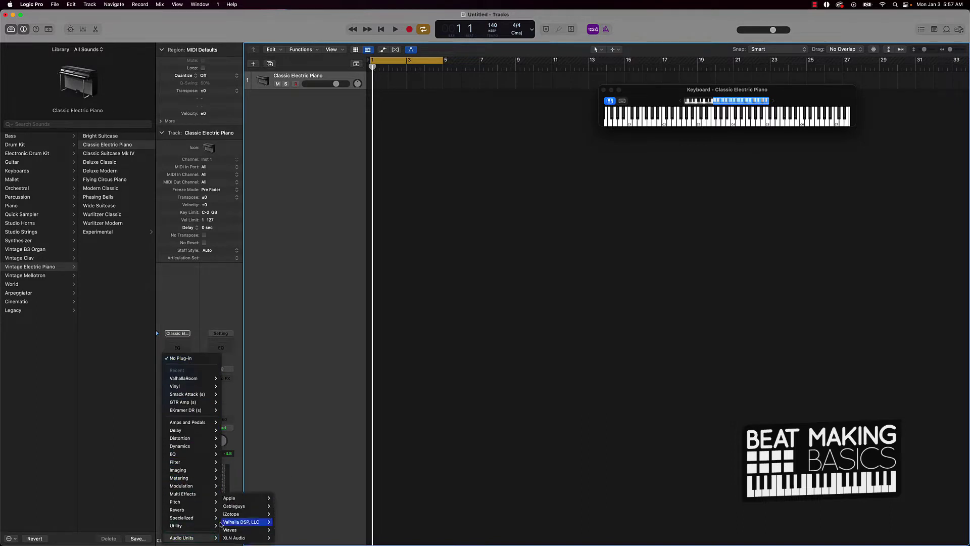
mouse_move(229, 515)
mouse_move(282, 522)
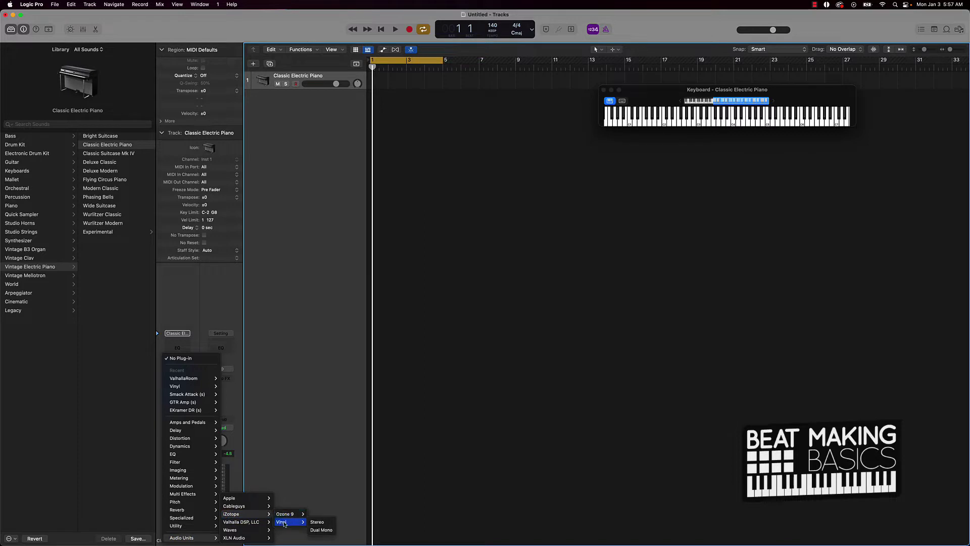
left_click(321, 523)
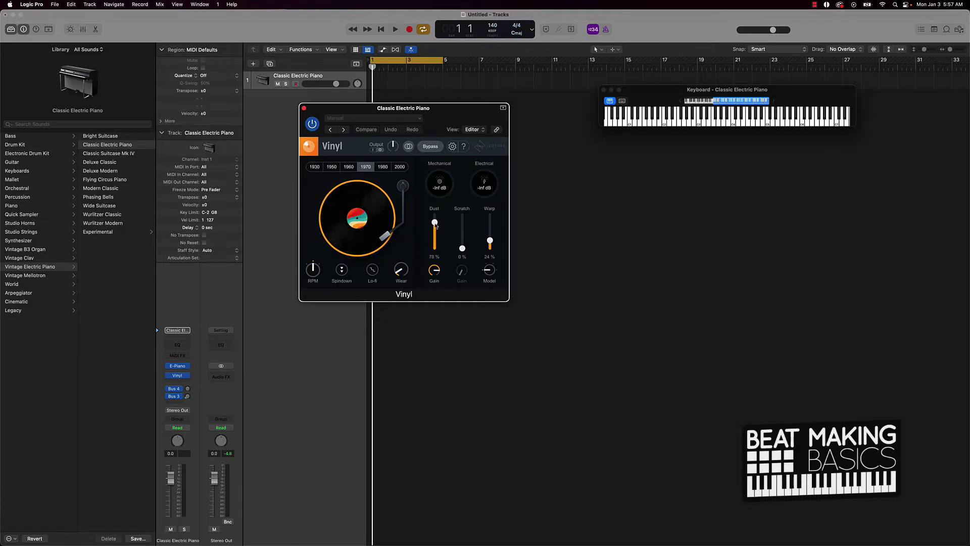
Set the Vinyl plug-in's Dust to 0%, adjust its Wear and Warp, and close the plug-in window
left_click_drag(435, 221, 439, 297)
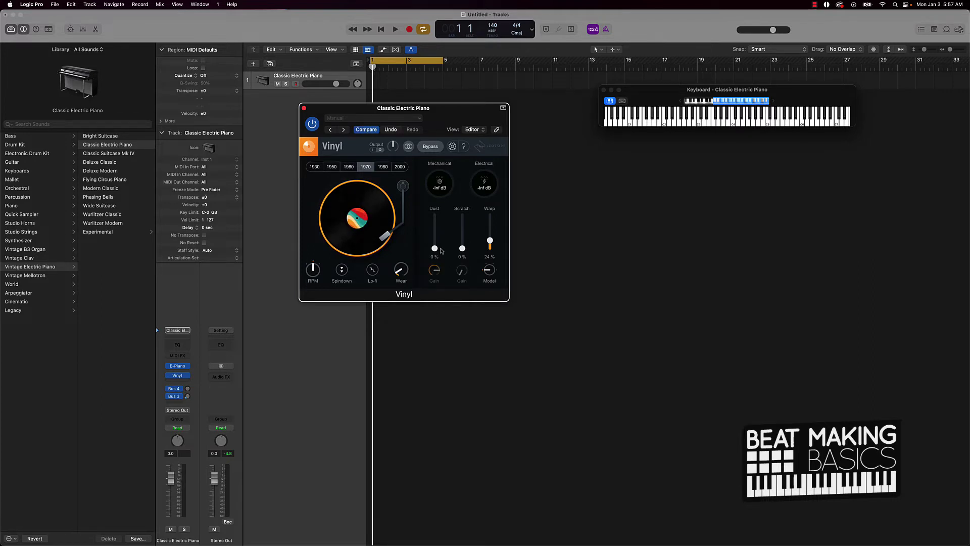
left_click_drag(400, 271, 462, 352)
left_click_drag(492, 243, 491, 237)
left_click(304, 109)
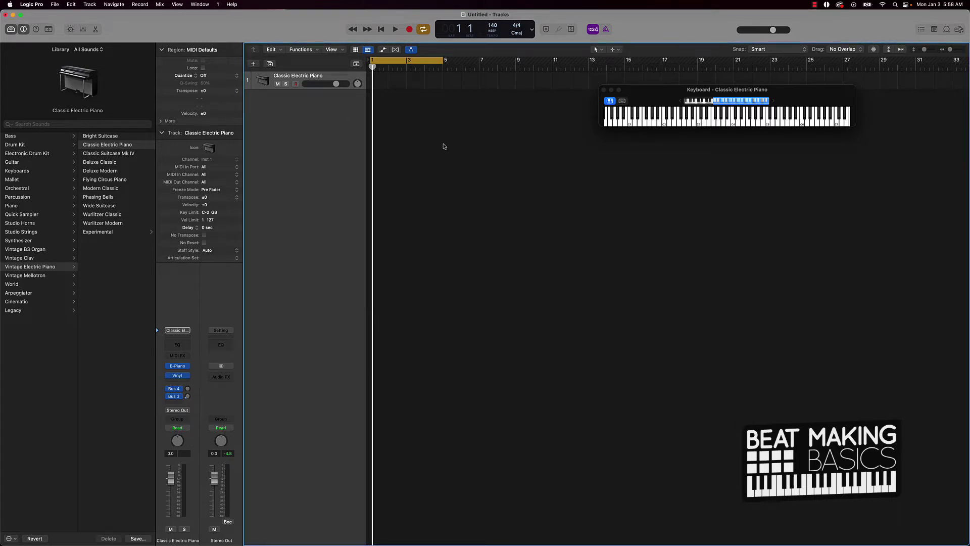
Turn on the metronome and lower the project tempo to 80 while playing along, returning to the project start
mouse_move(188, 379)
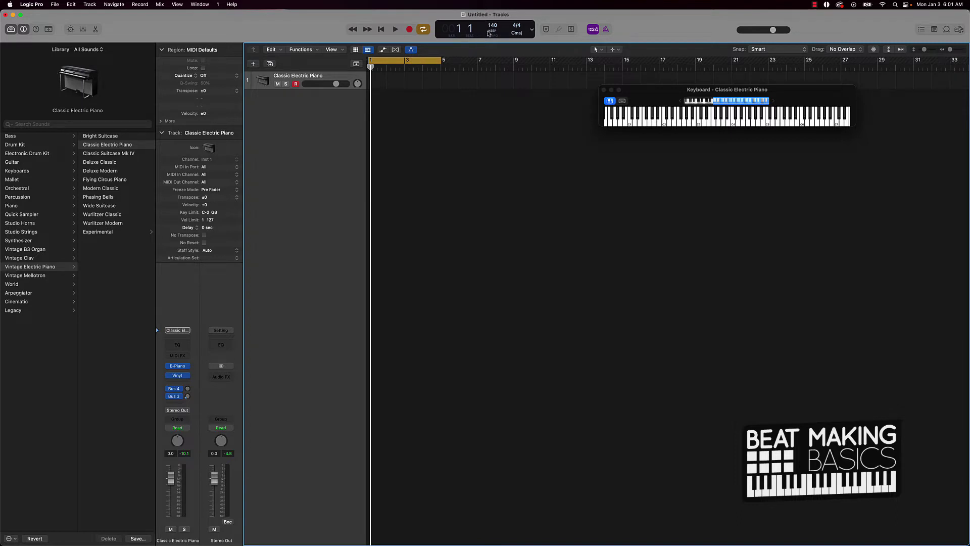
left_click(606, 29)
key("space")
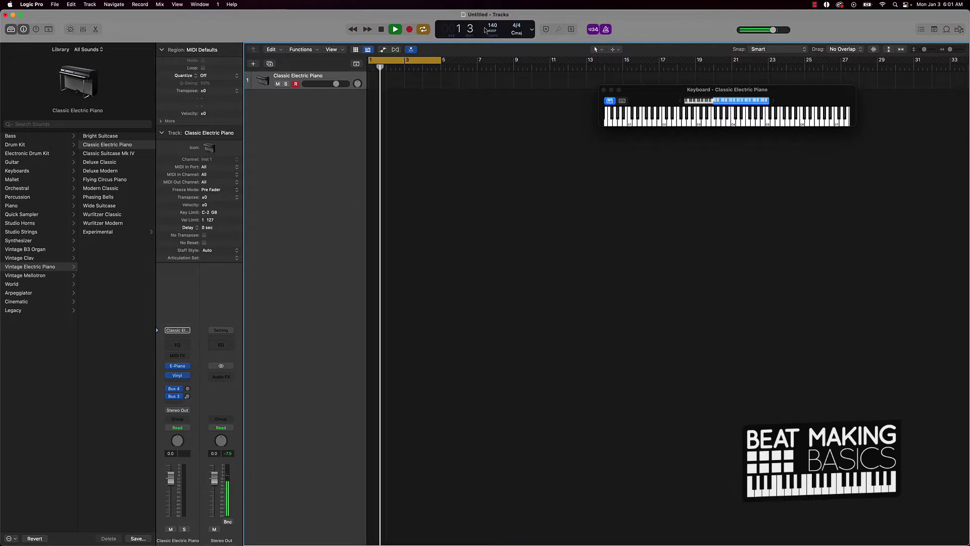
key("Return")
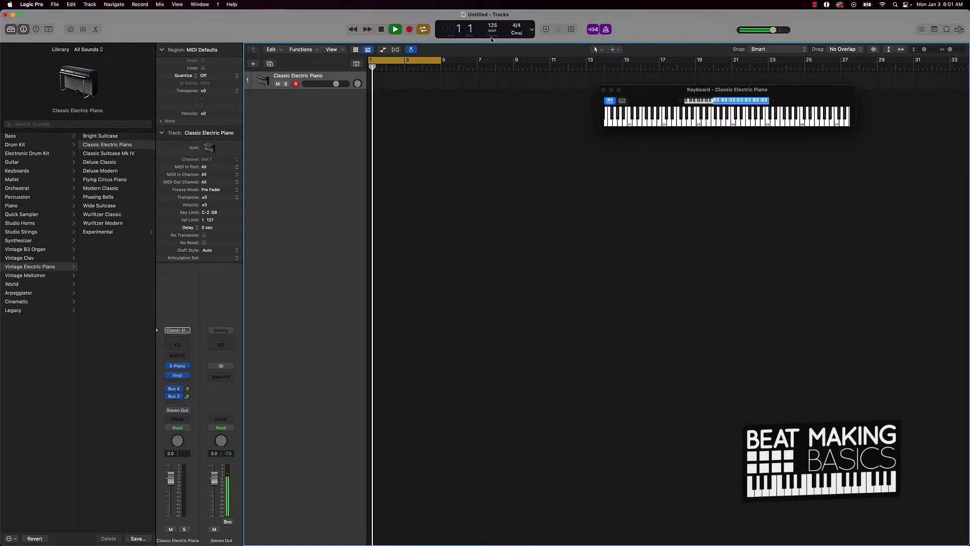
key("Return")
key("space")
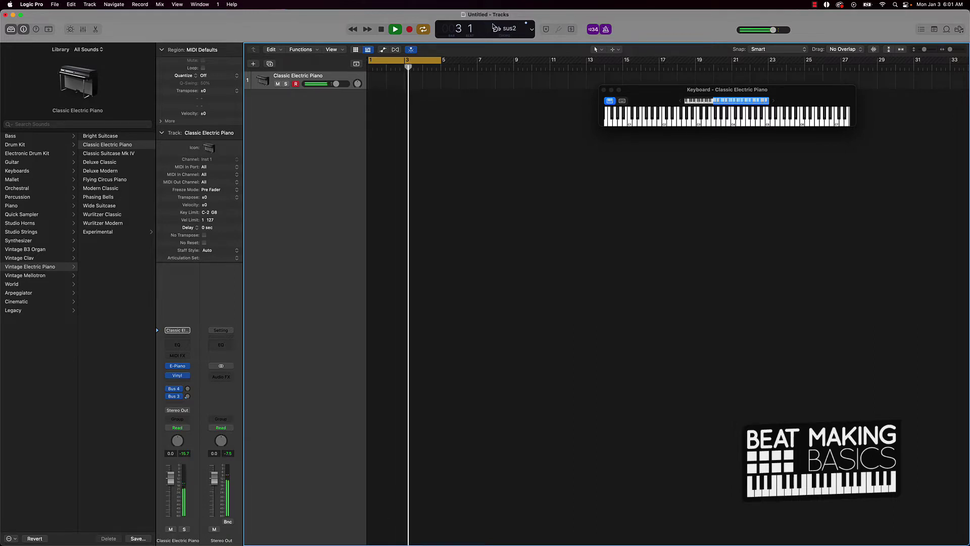
key("space")
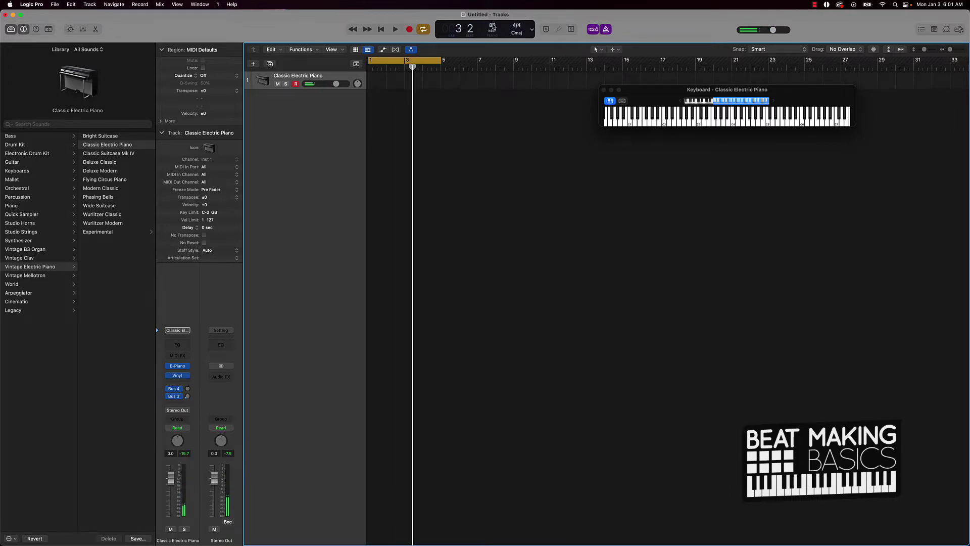
key("Return")
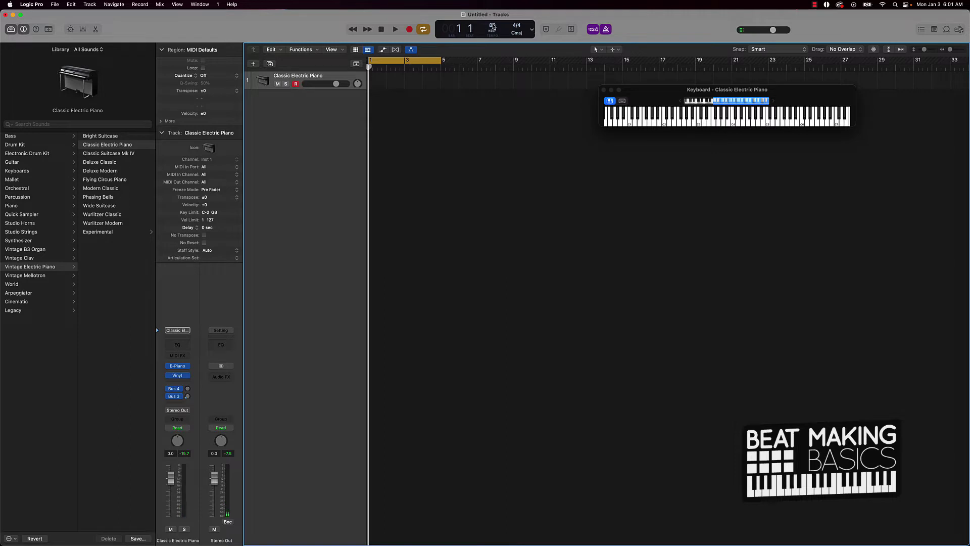
key("r")
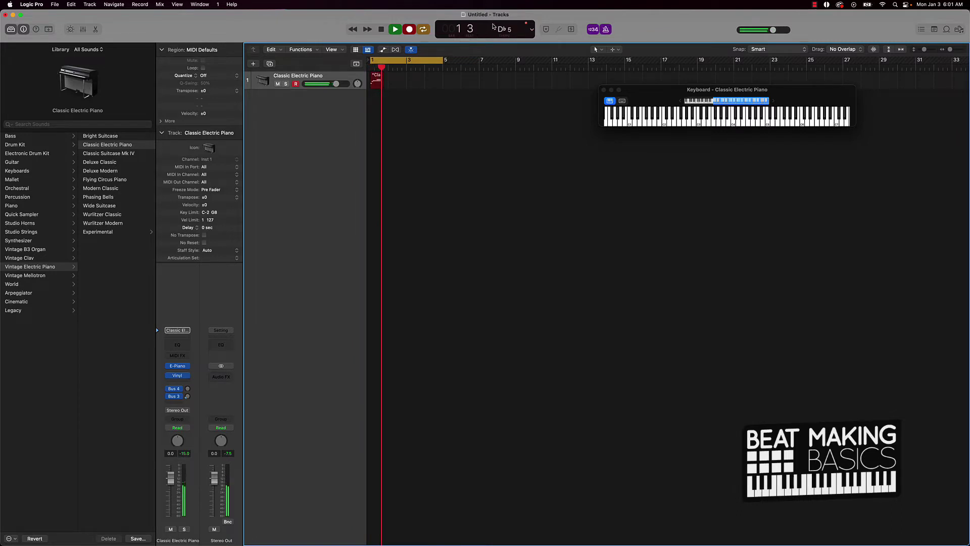
key("space")
key("Delete")
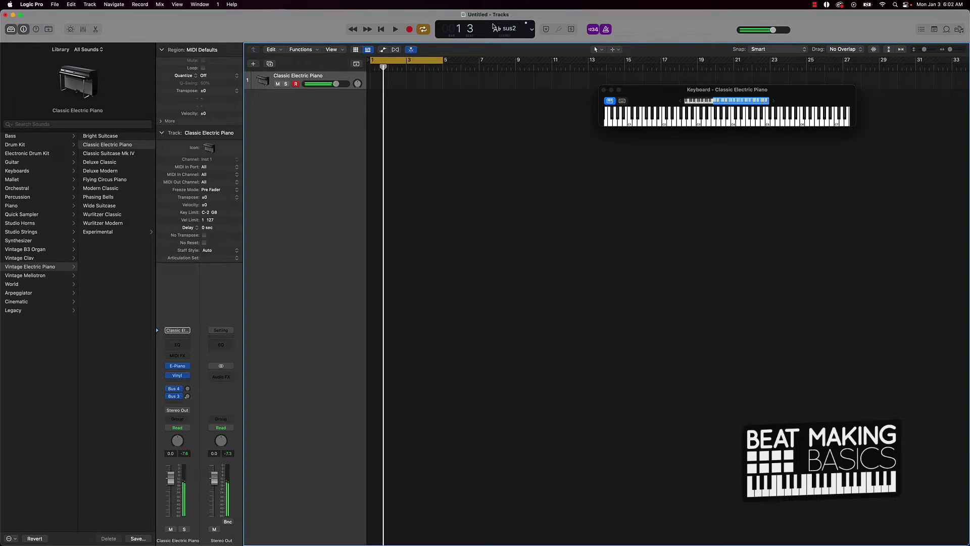
Open the Piano Roll and record a four-bar chord part on the Classic Electric Piano track, redoing the take from bar 1
key("space")
key("e")
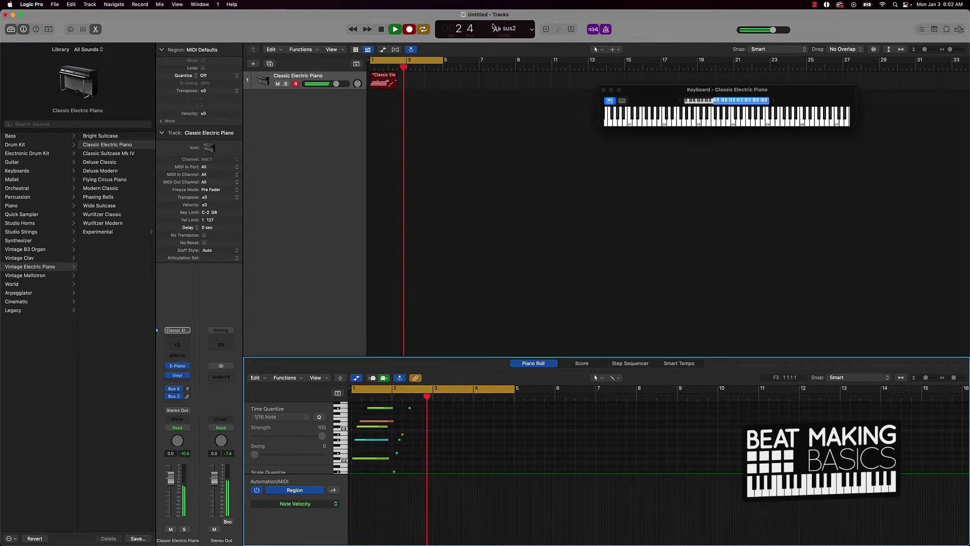
key("space")
key("super+z")
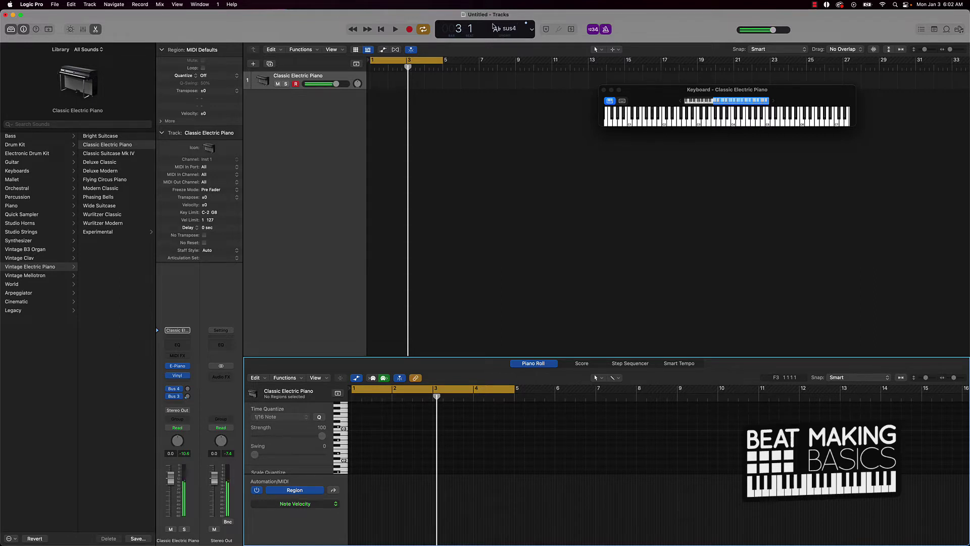
key("r")
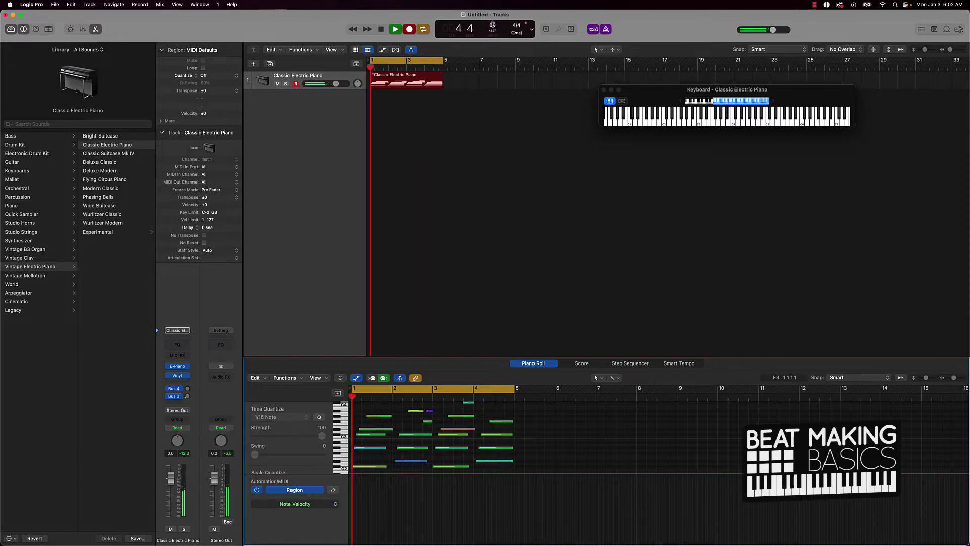
left_click(409, 28)
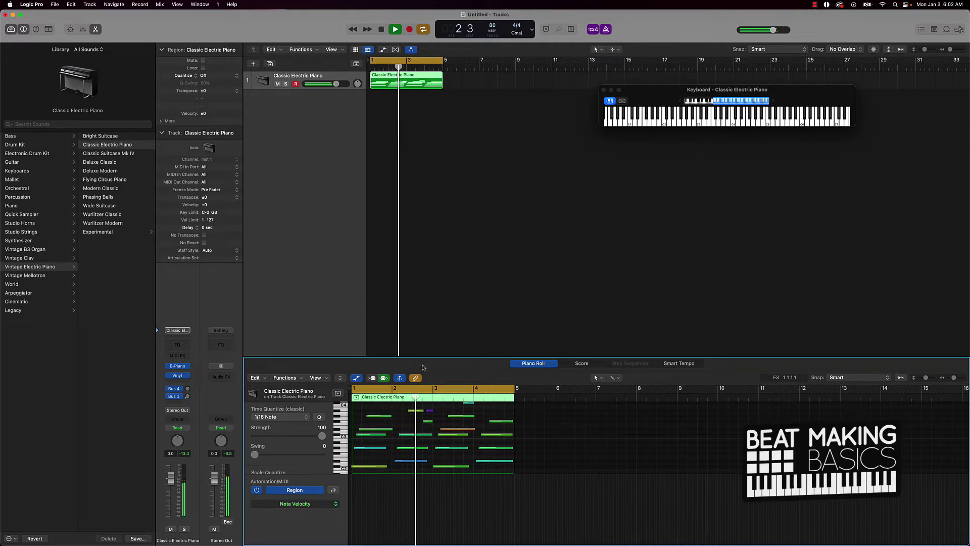
Enlarge the Piano Roll, quantize the first low note of bar 1 to 1/16 notes, and play the loop back
left_click_drag(429, 360, 429, 294)
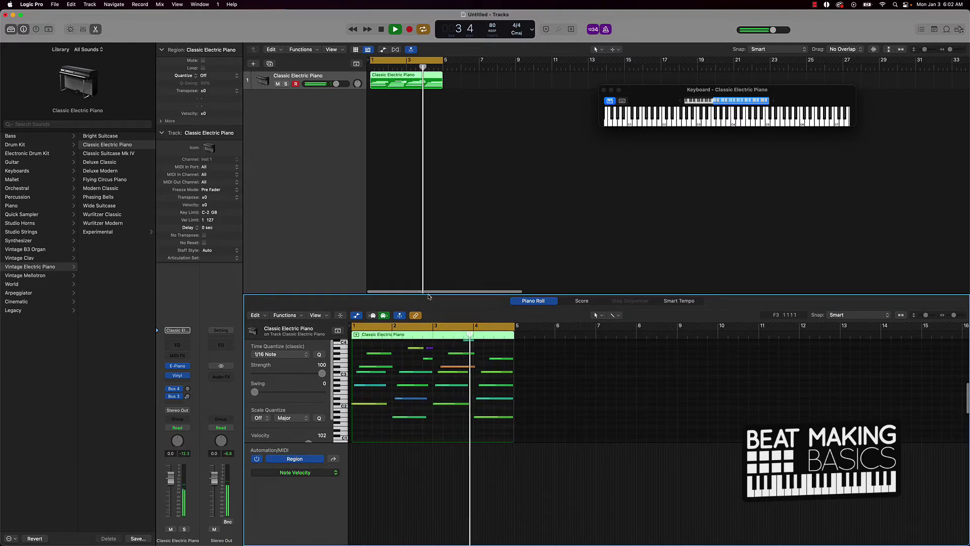
key("space")
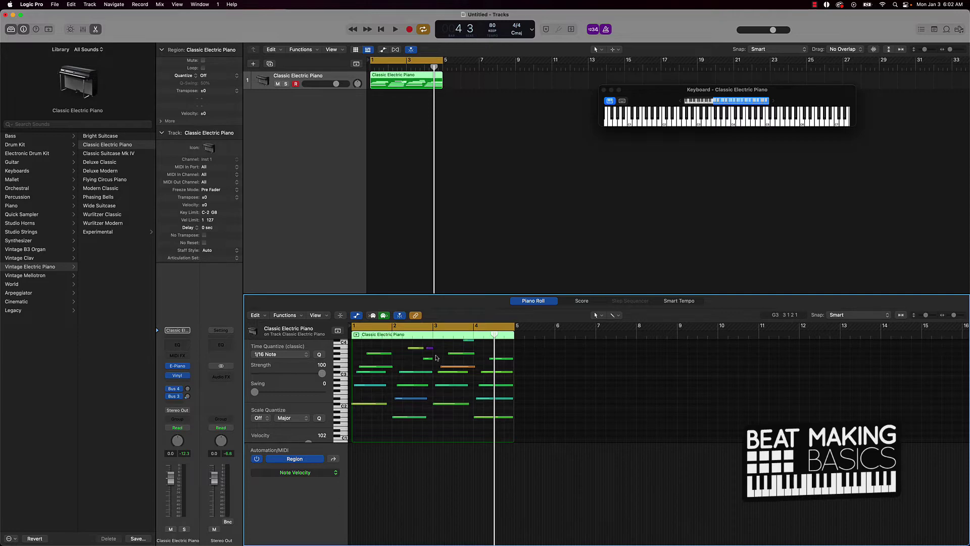
key("super+Right")
key("super+Right")
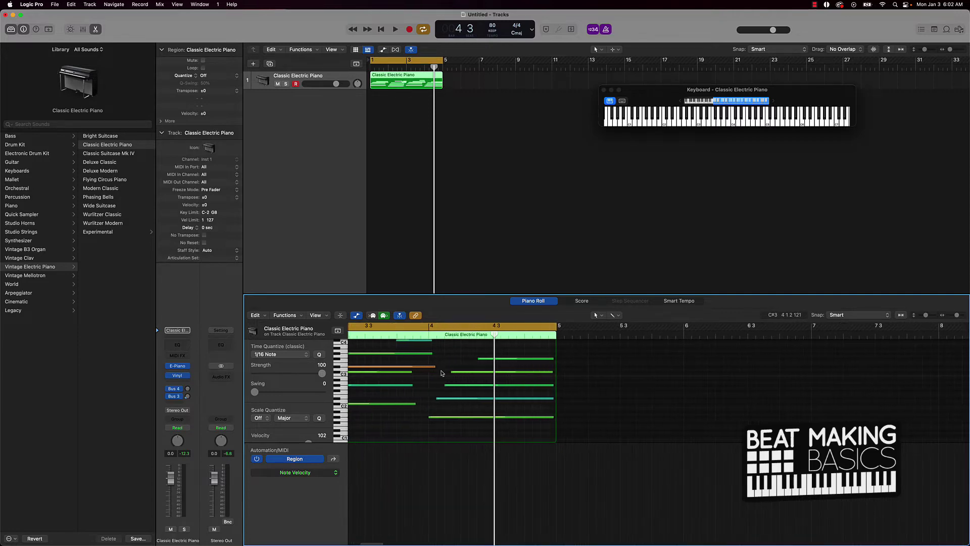
scroll(441, 373, "left", 10)
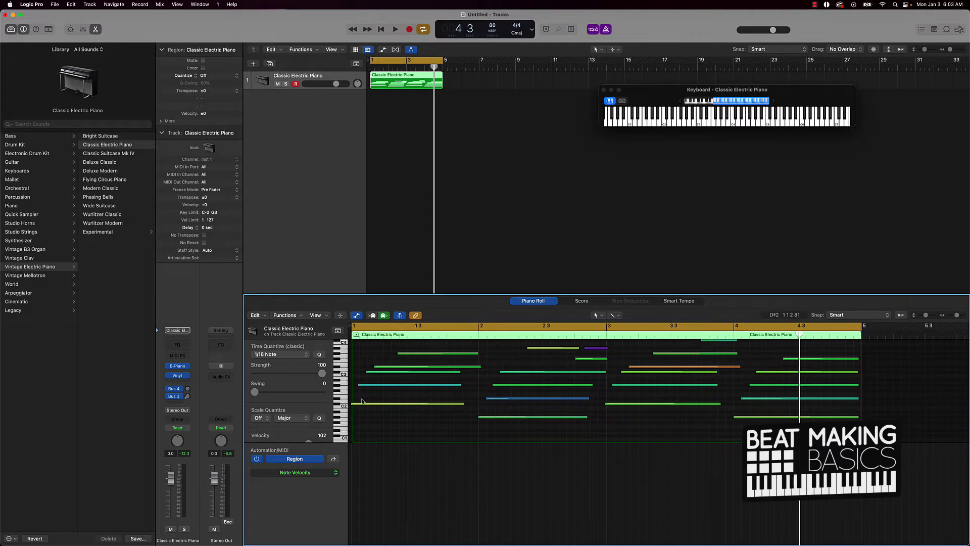
left_click(362, 403)
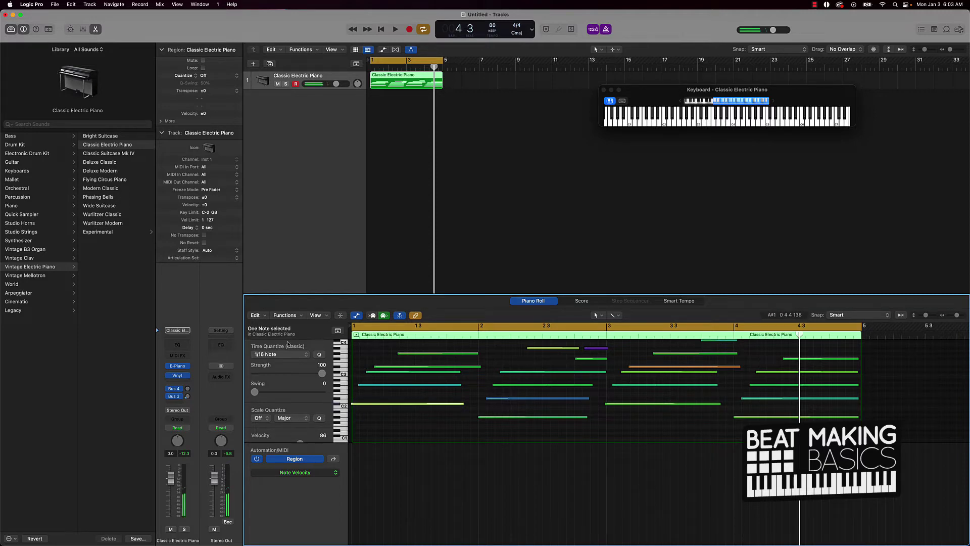
left_click(320, 355)
left_click(387, 412)
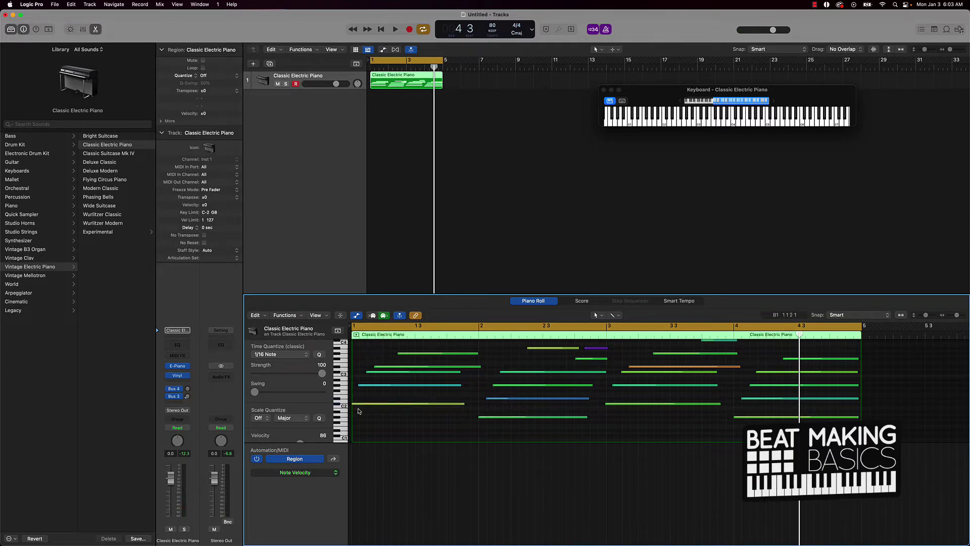
key("space")
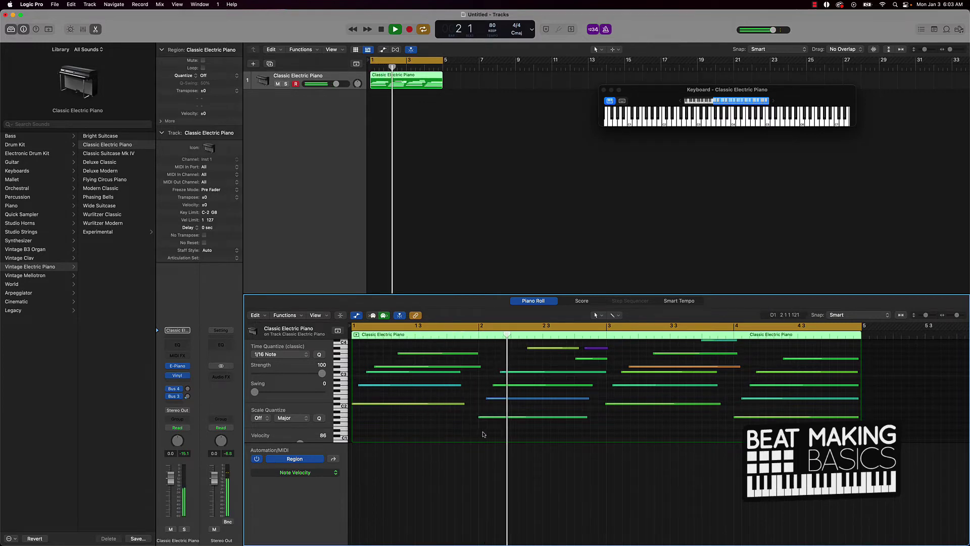
key("Return")
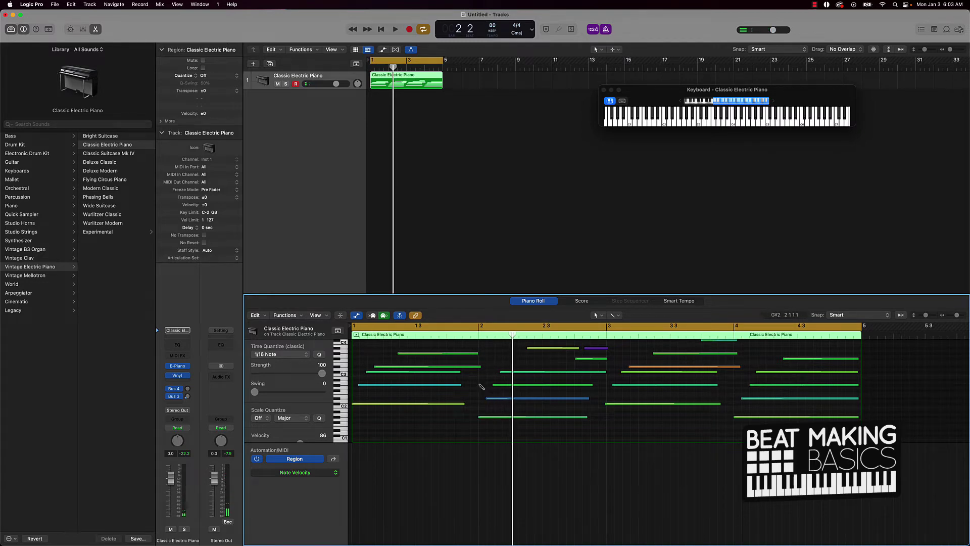
Quantize all notes in the electric piano region to 1/16 Swing A with a strength of 62, auditioning the loop
key("super+a")
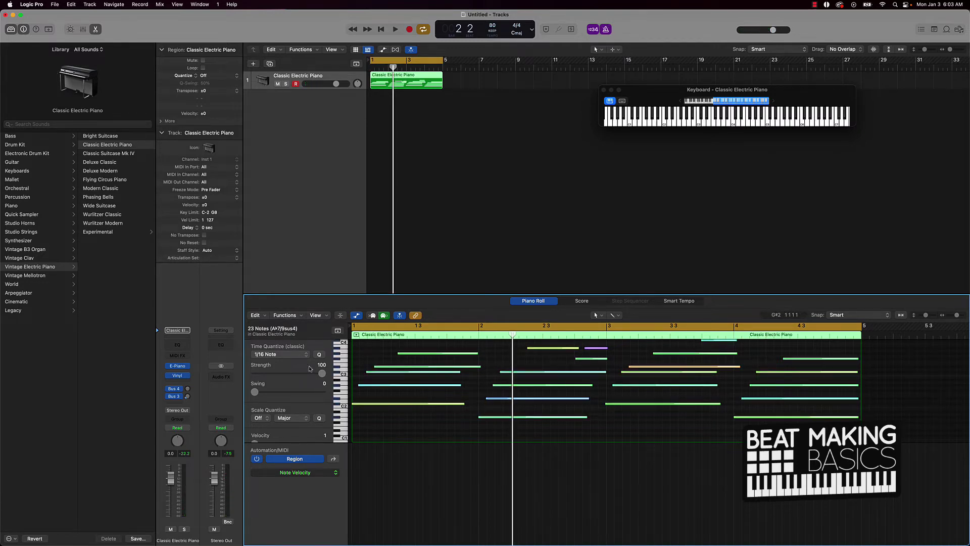
left_click(302, 357)
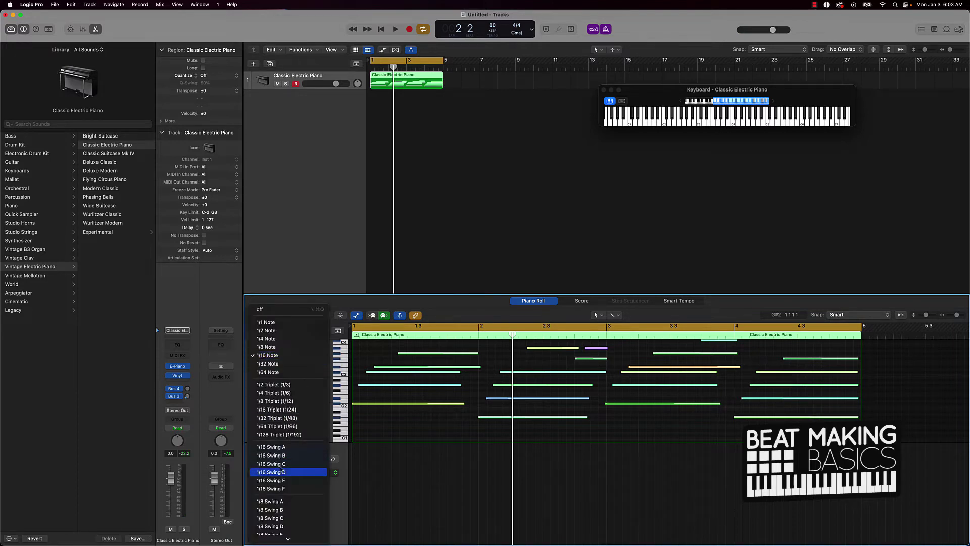
left_click(281, 448)
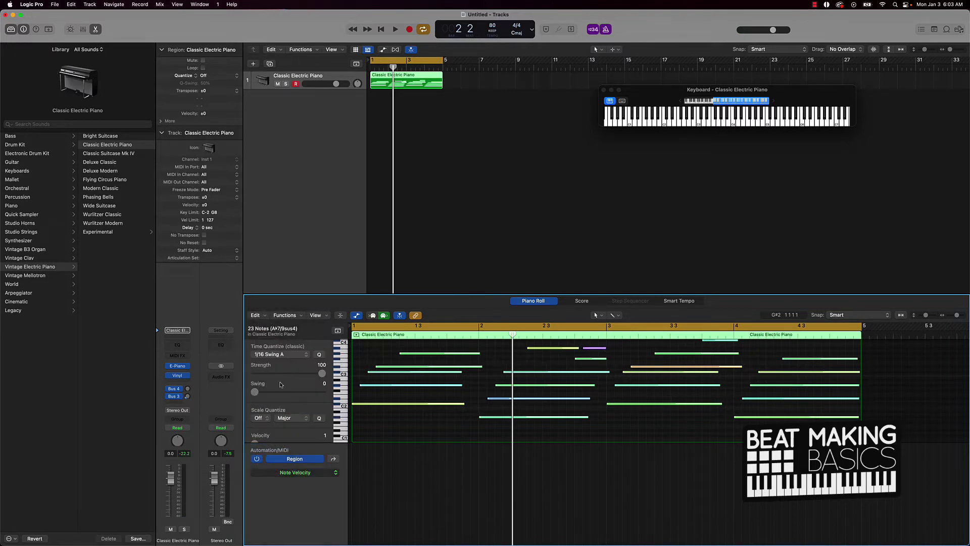
left_click_drag(315, 374, 299, 374)
key("space")
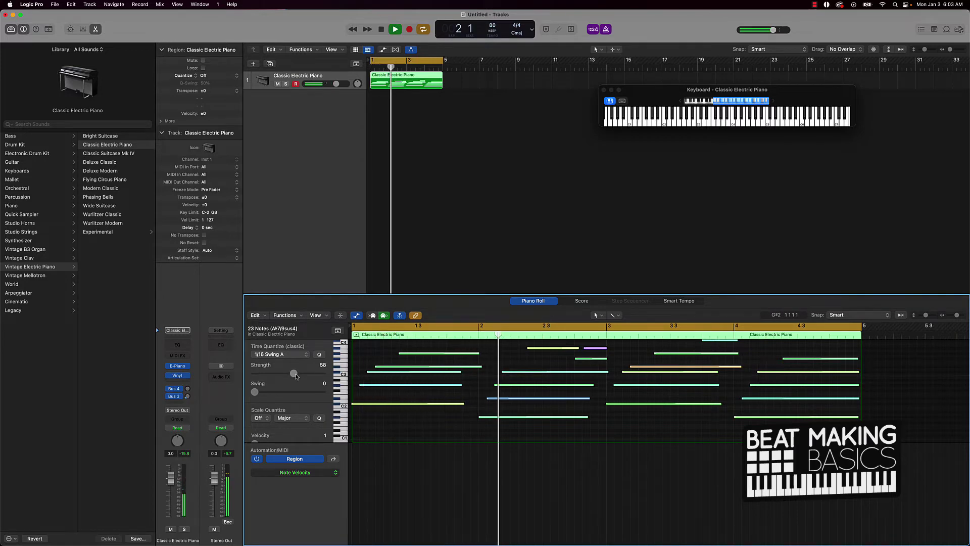
left_click_drag(299, 374, 299, 375)
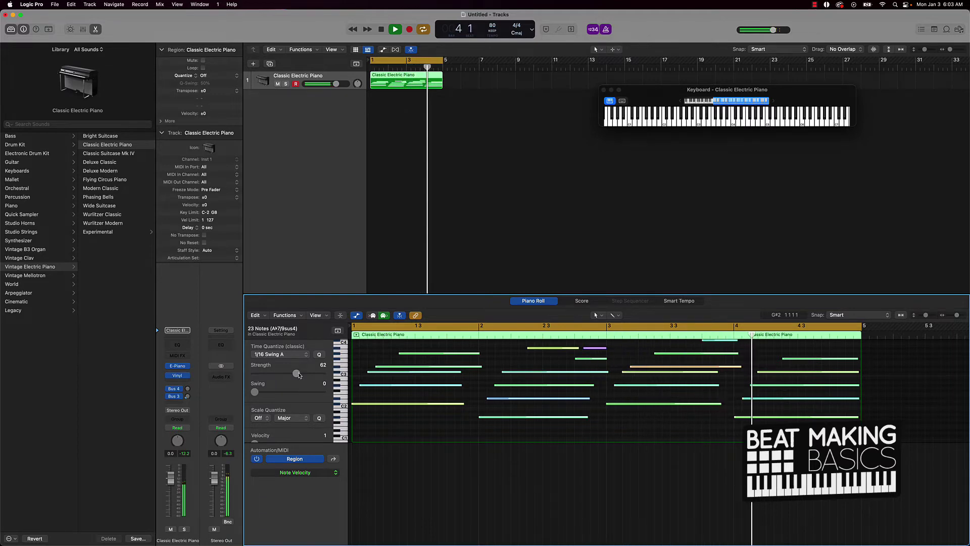
key("space")
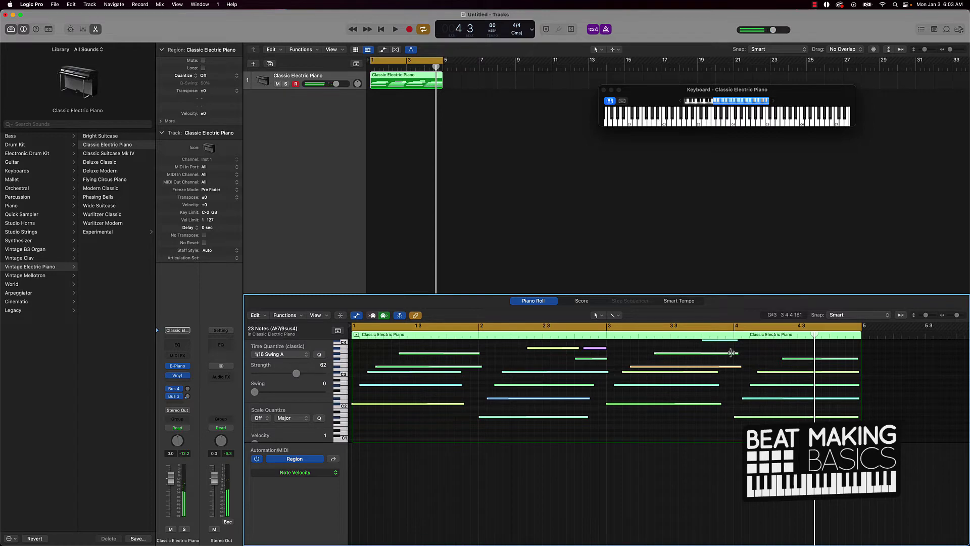
Move the top note of the fourth bar up to A3 and play the loop from the start
left_click_drag(796, 358, 794, 350)
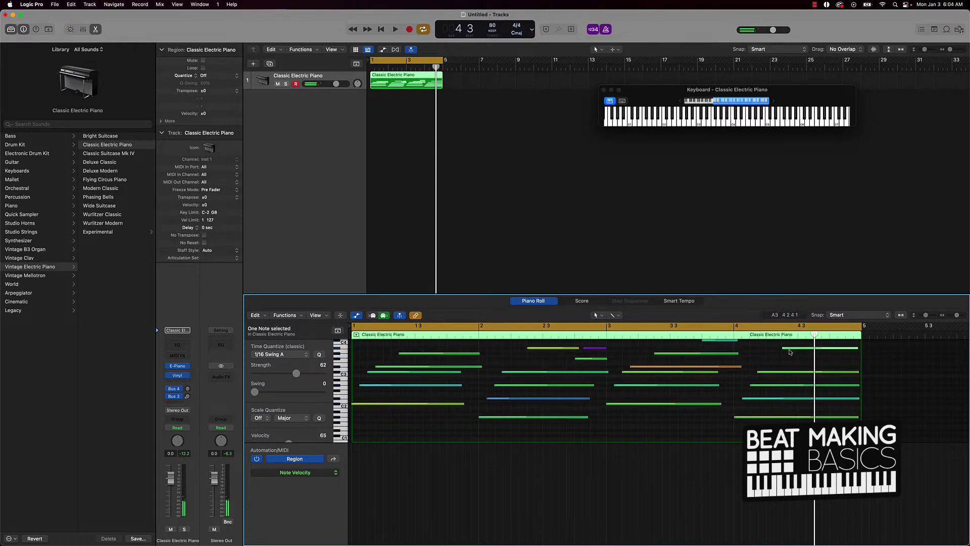
key("Return")
key("space")
left_click(369, 424)
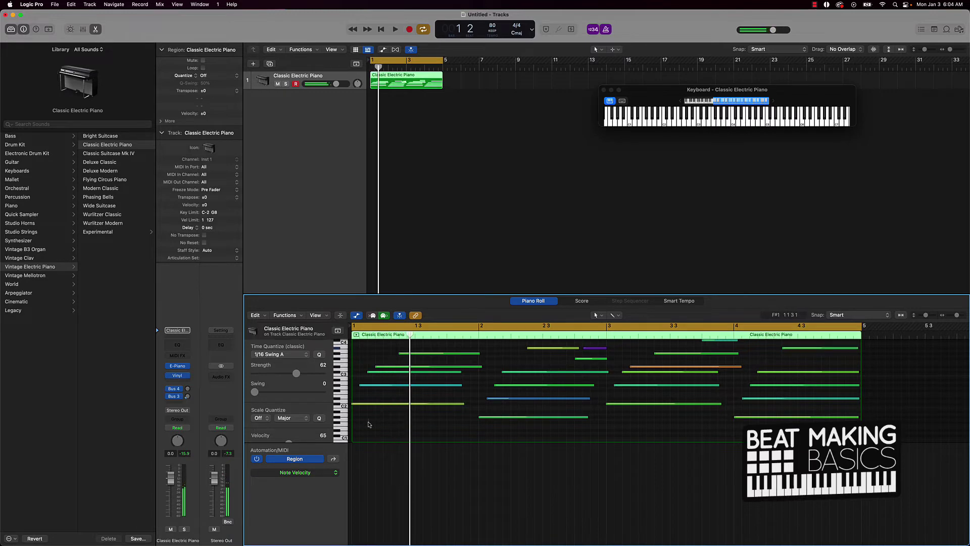
Play the electric piano loop through from the start with no notes selected, stopping near the end of bar 4
left_click_drag(368, 424, 360, 397)
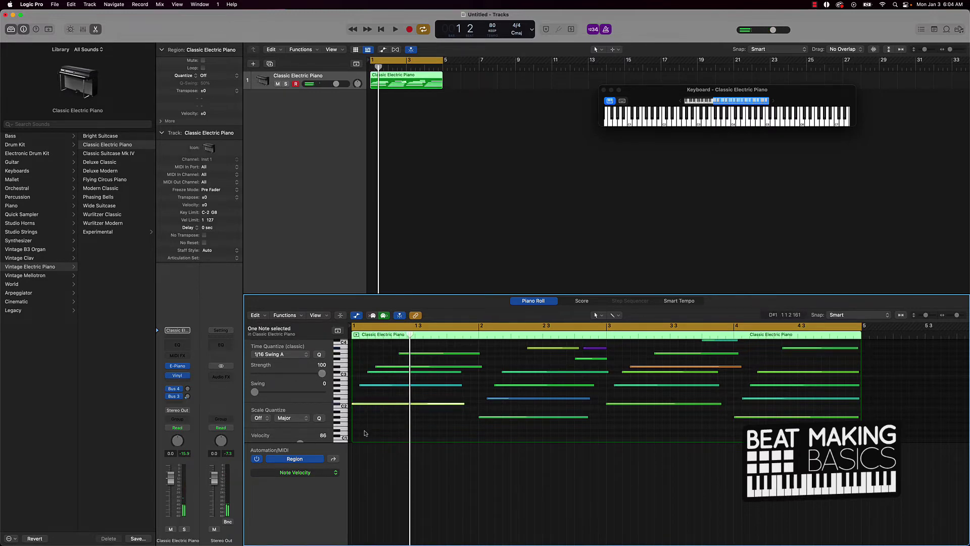
left_click(366, 433)
key("Return")
key("space")
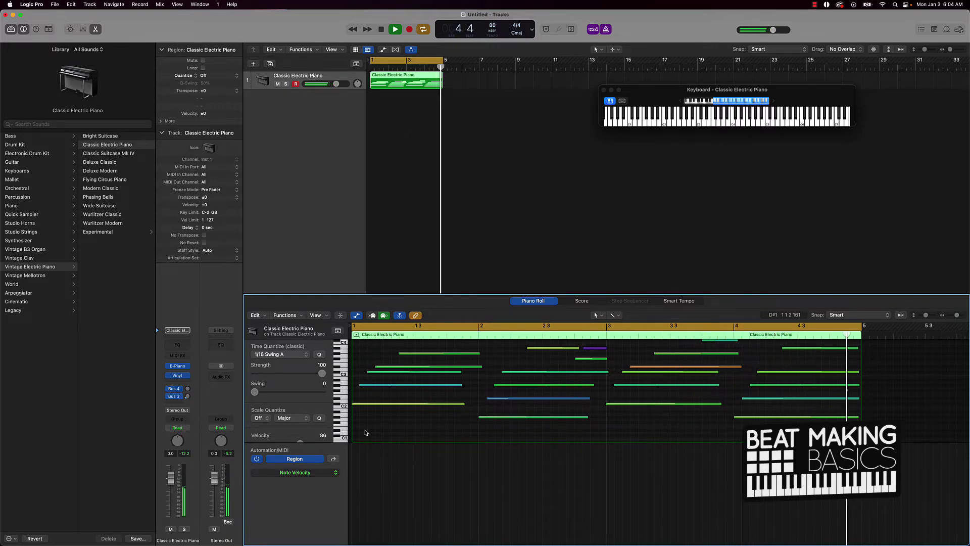
key("space")
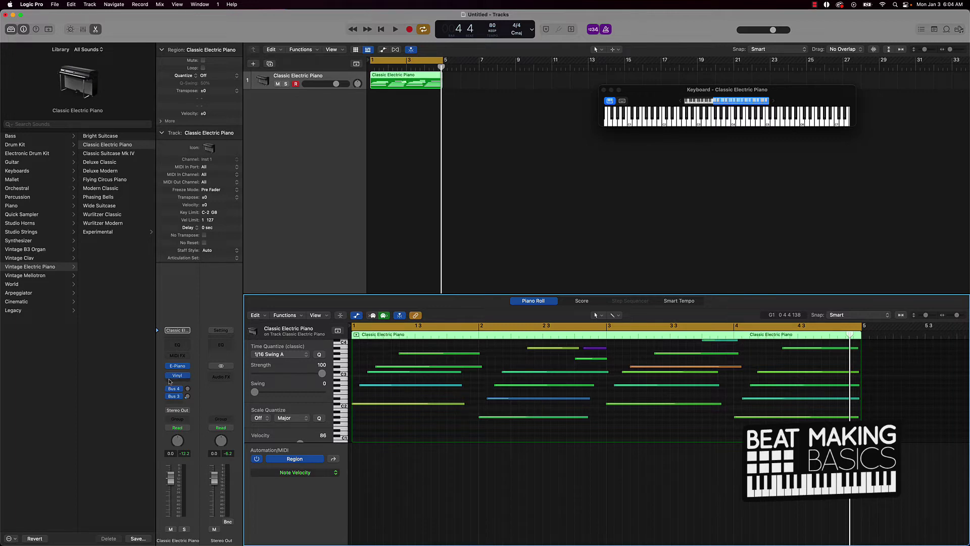
Open the Vinyl effect on the Classic Electric Piano and set Warp to 61% and Scratch to 16% during playback
left_click(177, 375)
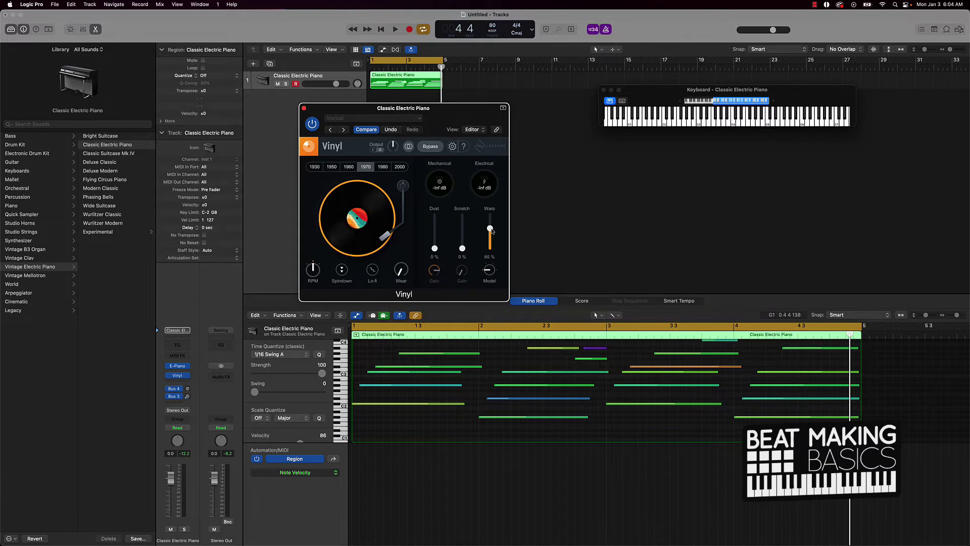
key("space")
left_click_drag(462, 248, 464, 246)
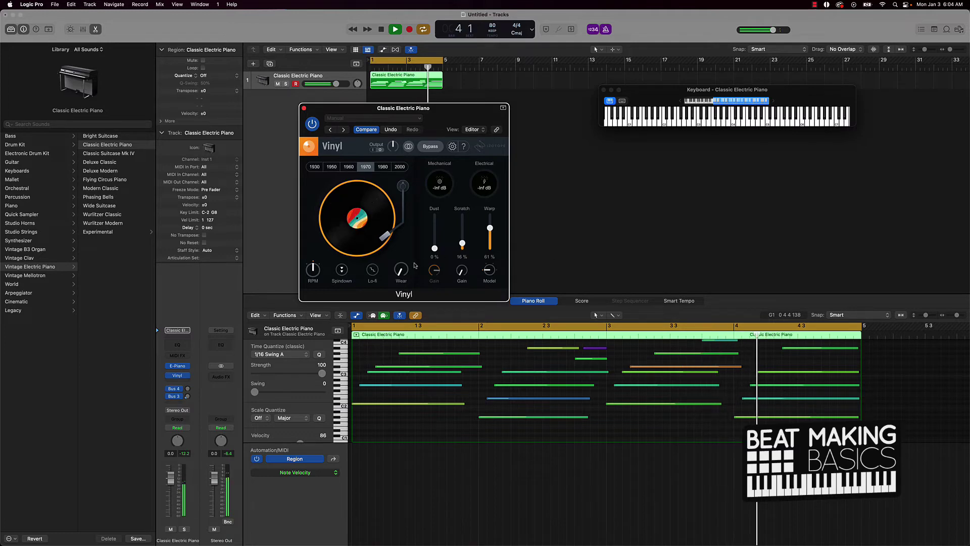
Audition Vinyl's 1960 and 1980 eras while the loop plays and choose the 2000 era
left_click(348, 167)
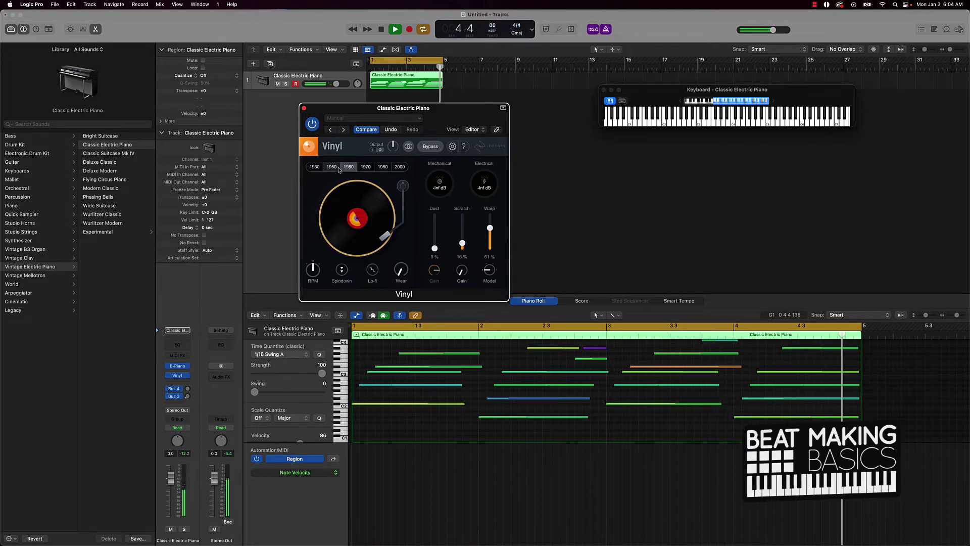
left_click(381, 167)
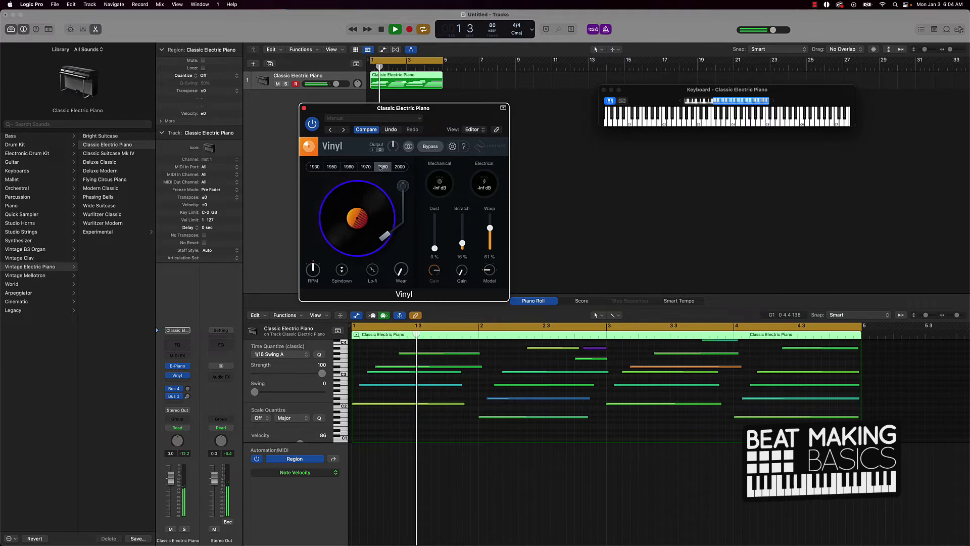
left_click(399, 167)
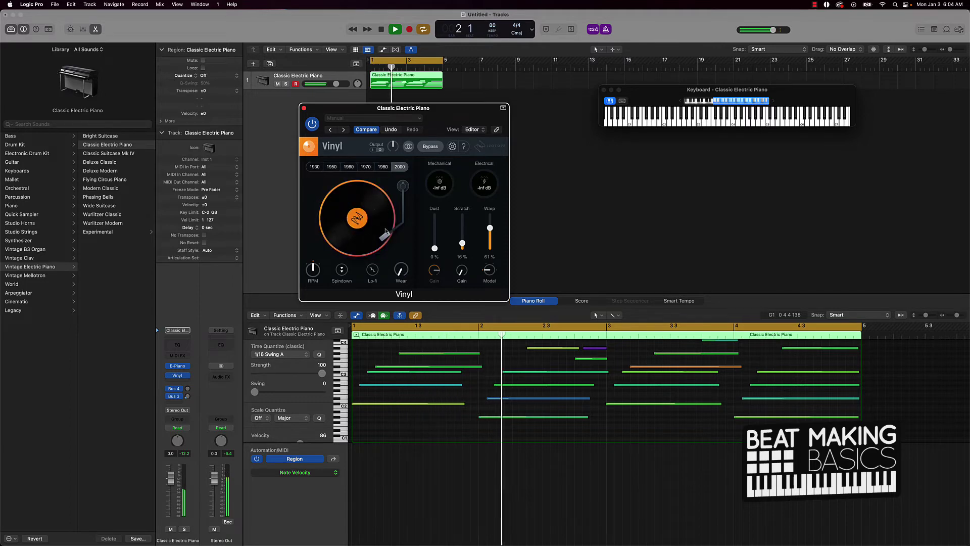
Set Vinyl's Scratch to 8%, Dust to 55% and Wear to 42%, stop playback and close the effect
mouse_move(406, 272)
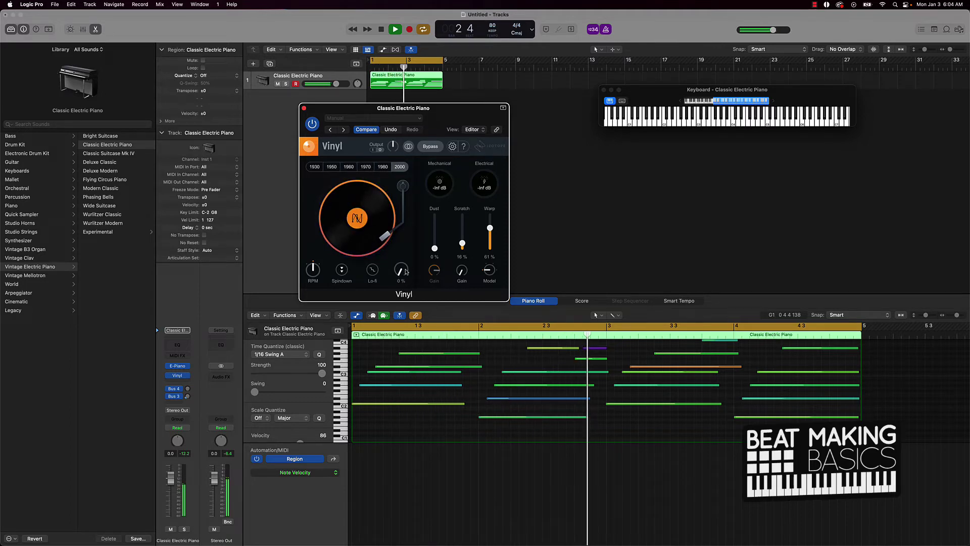
left_click_drag(462, 243, 462, 247)
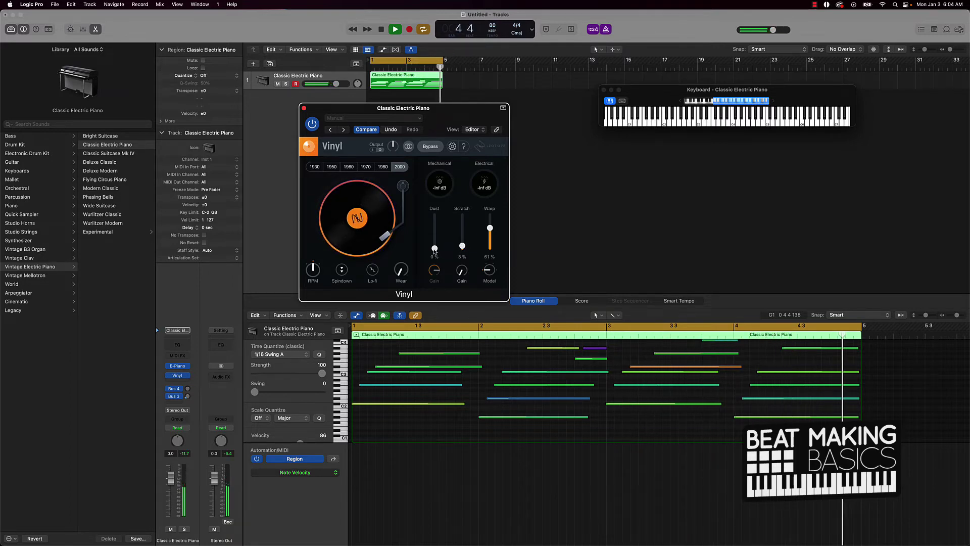
left_click_drag(435, 251, 436, 233)
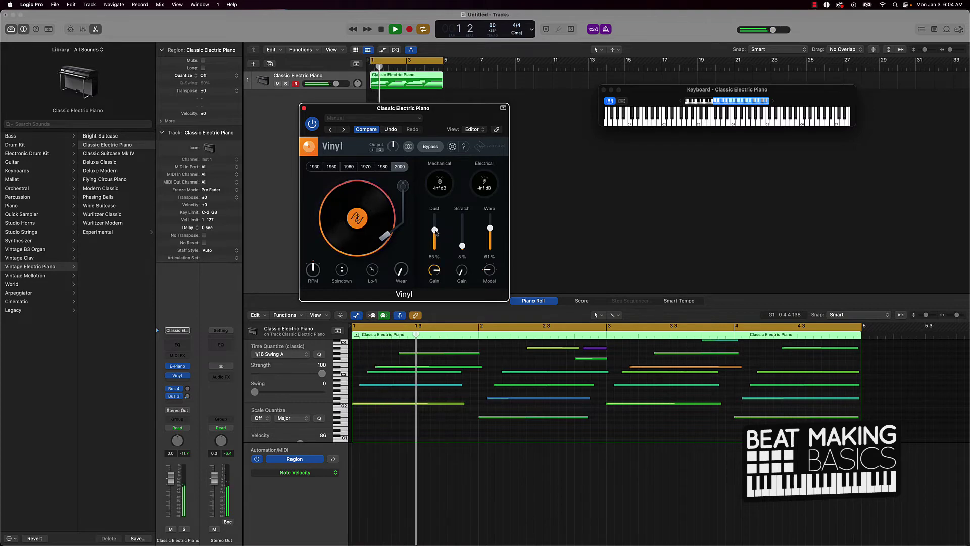
mouse_move(397, 273)
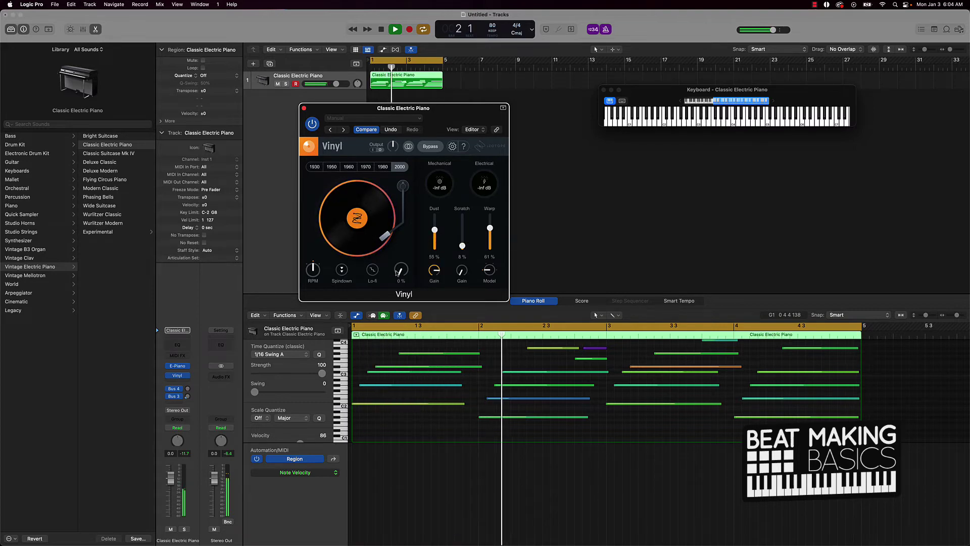
left_click_drag(398, 273, 395, 226)
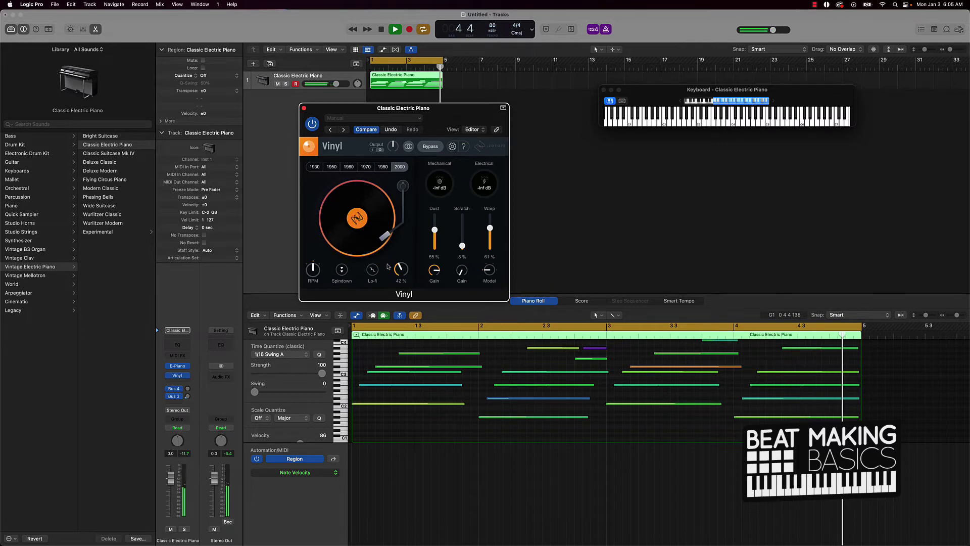
key("space")
left_click(304, 108)
left_click(481, 175)
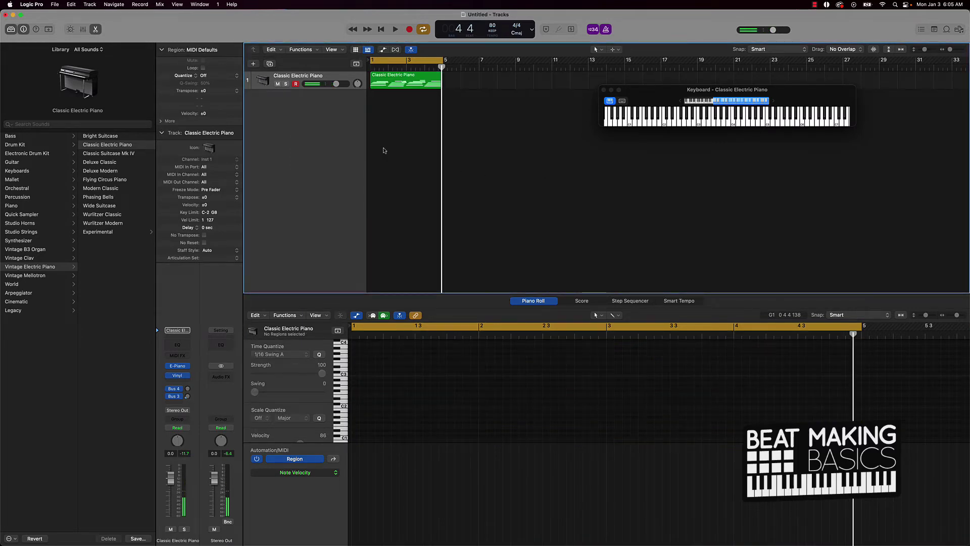
left_click(254, 65)
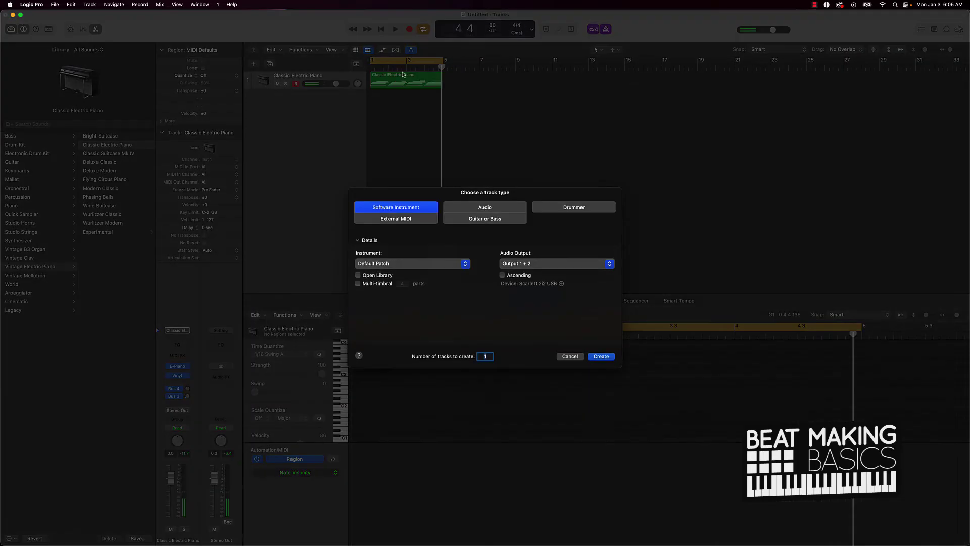
left_click(579, 357)
key("super+k")
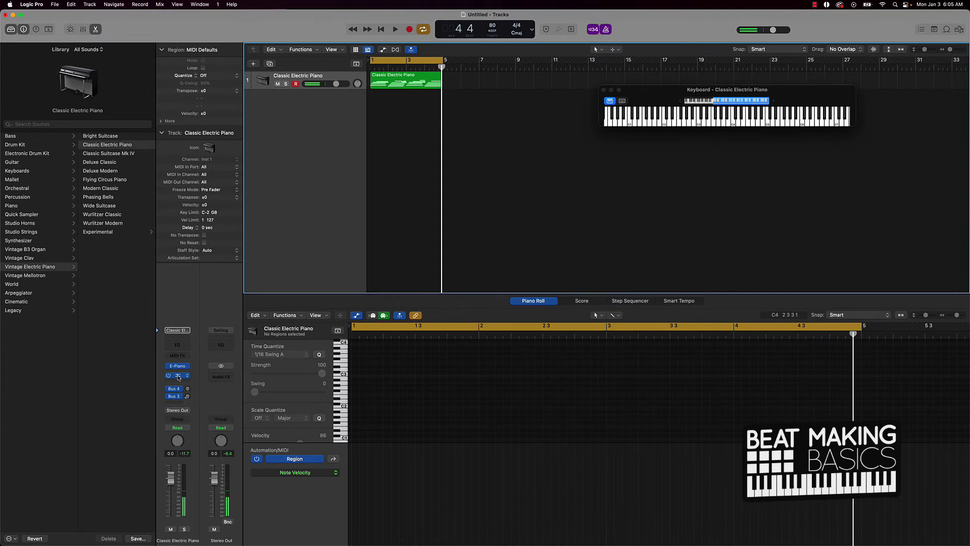
Reopen Vinyl on the Classic Electric Piano, set Dust to 0%, close it and listen to the loop
left_click(178, 375)
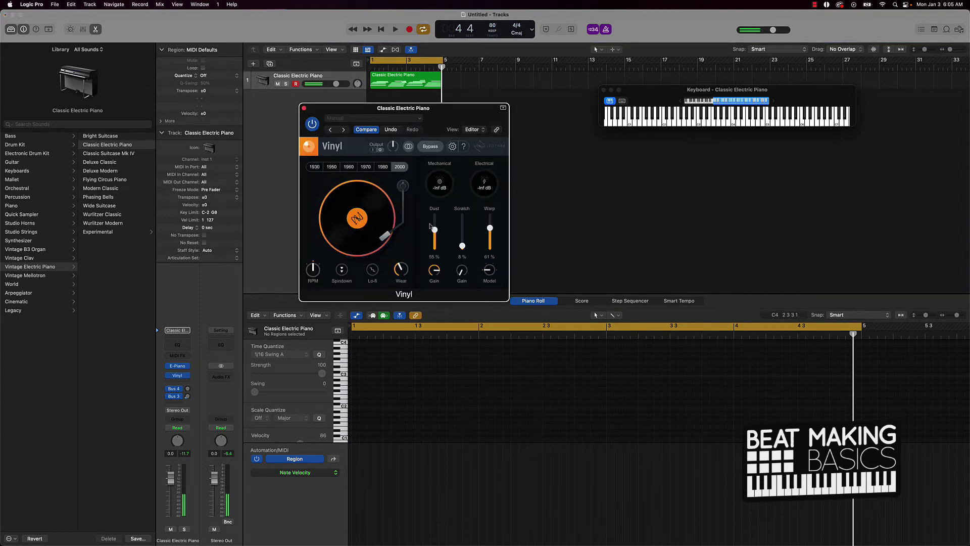
left_click_drag(435, 230, 434, 258)
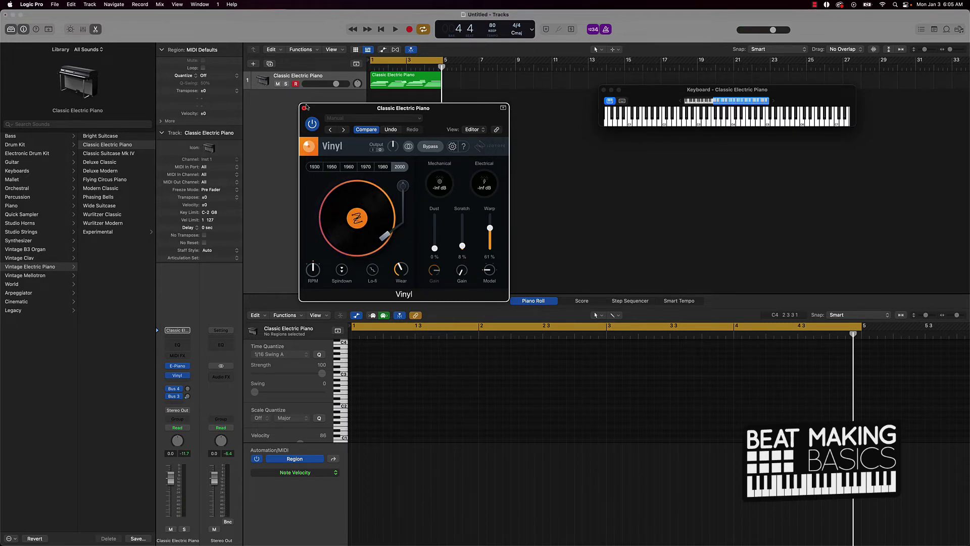
left_click(304, 107)
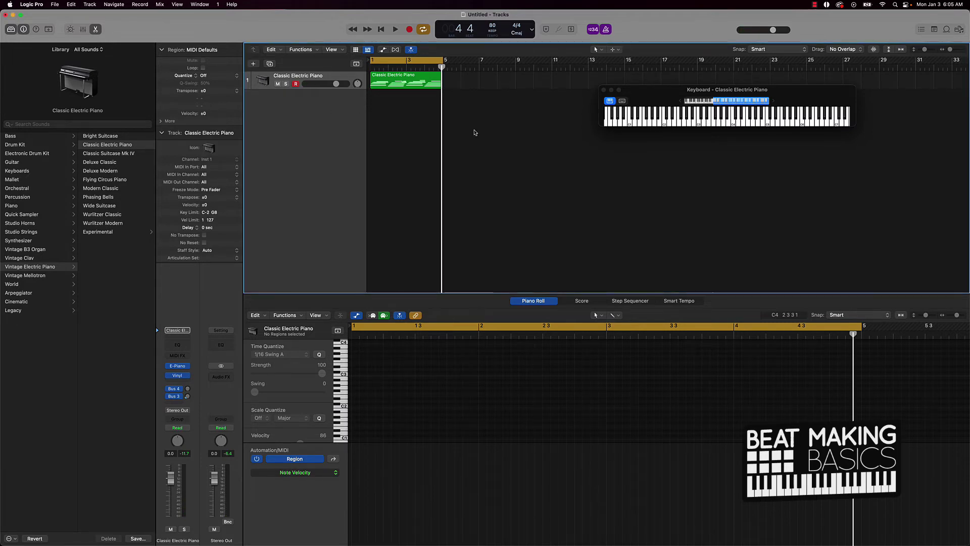
key("space")
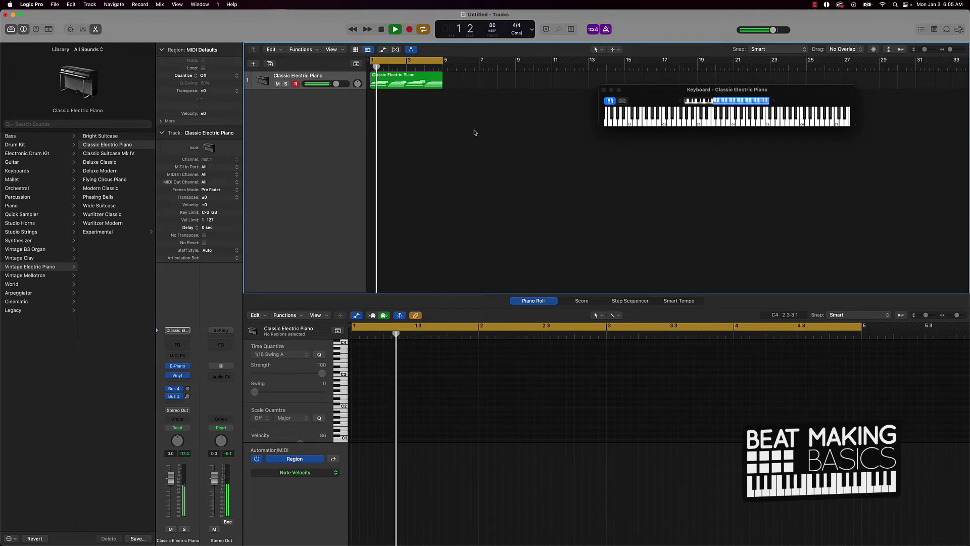
key("space")
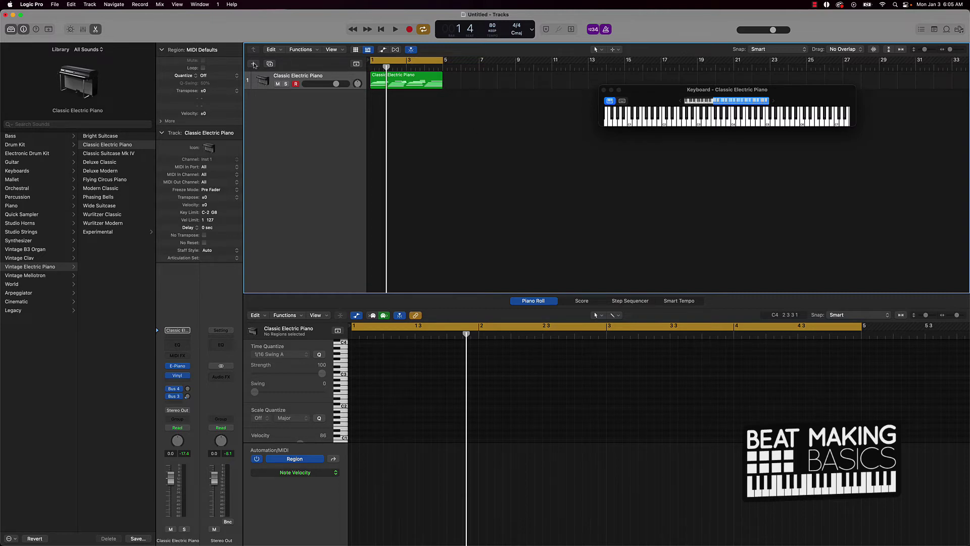
Create a second software instrument track with the default patch and copy the four-bar chord region onto it
left_click(253, 64)
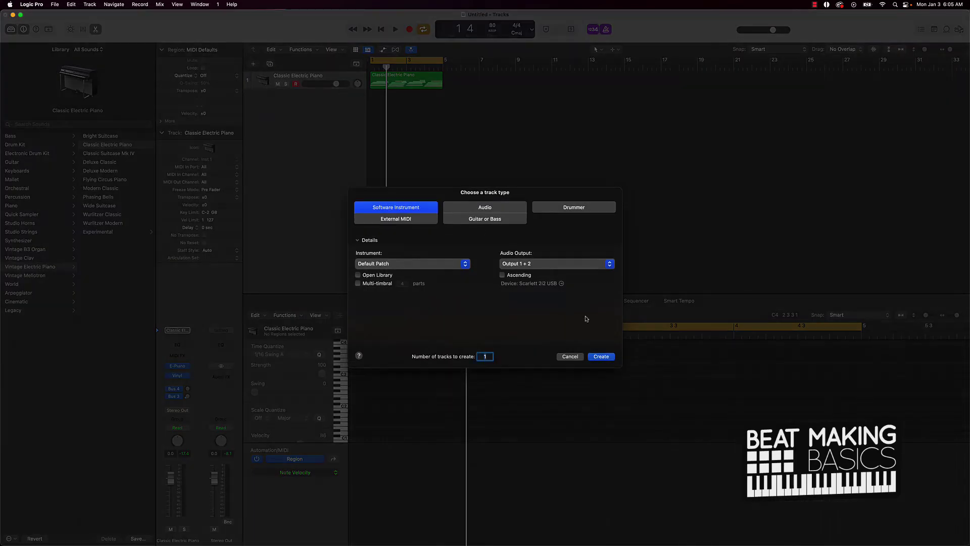
left_click(597, 357)
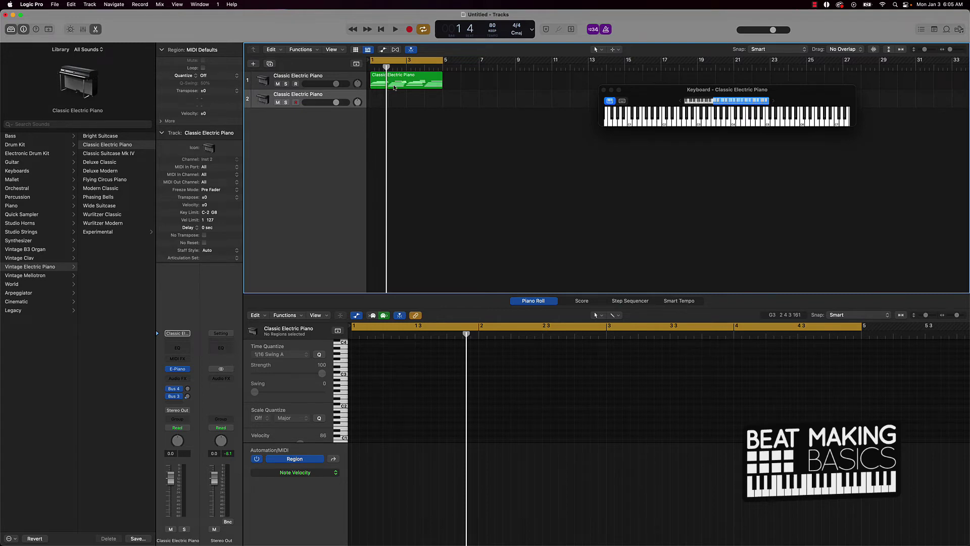
left_click_drag(395, 87, 394, 97)
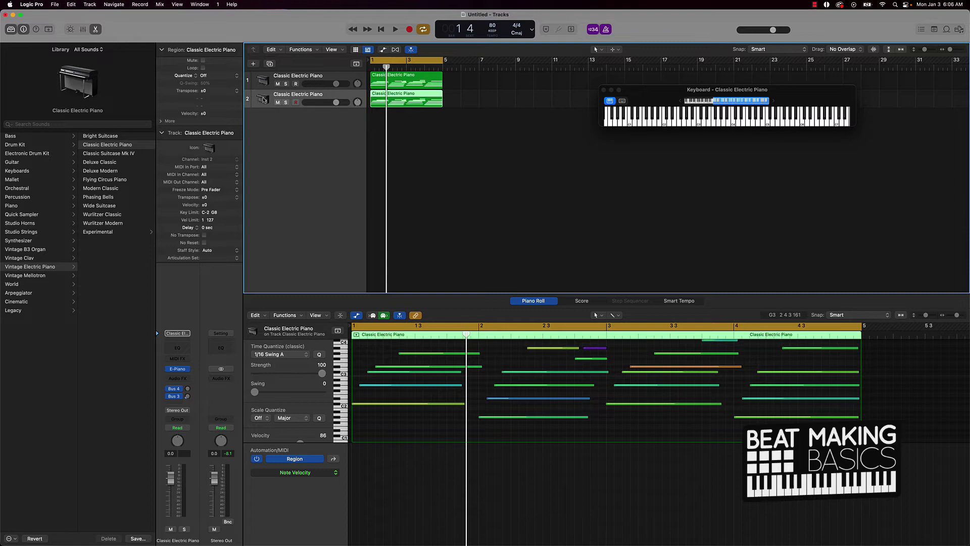
Load the Flying Circus Piano patch on track 2 and raise its volume to 2.4 dB, auditioning it with track 1 muted
left_click(278, 84)
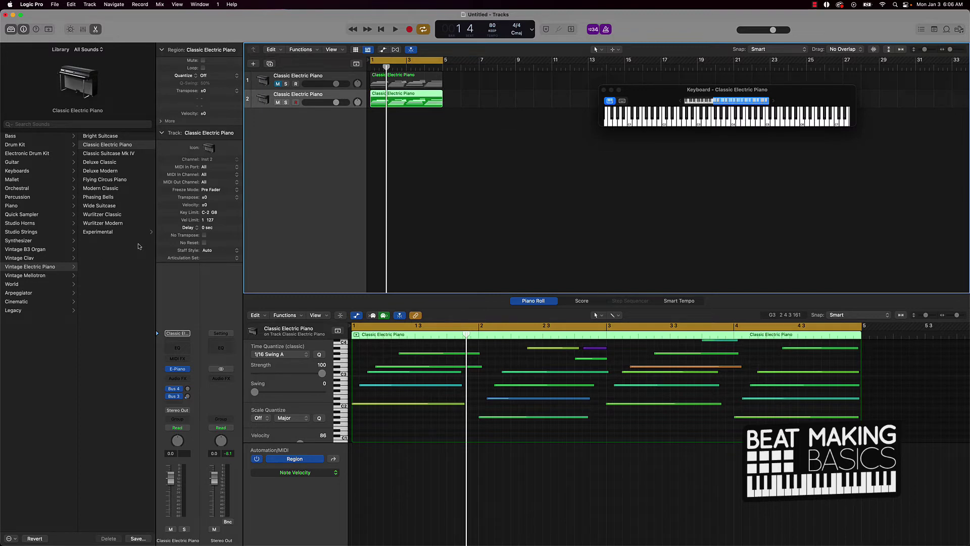
left_click(104, 179)
key("space")
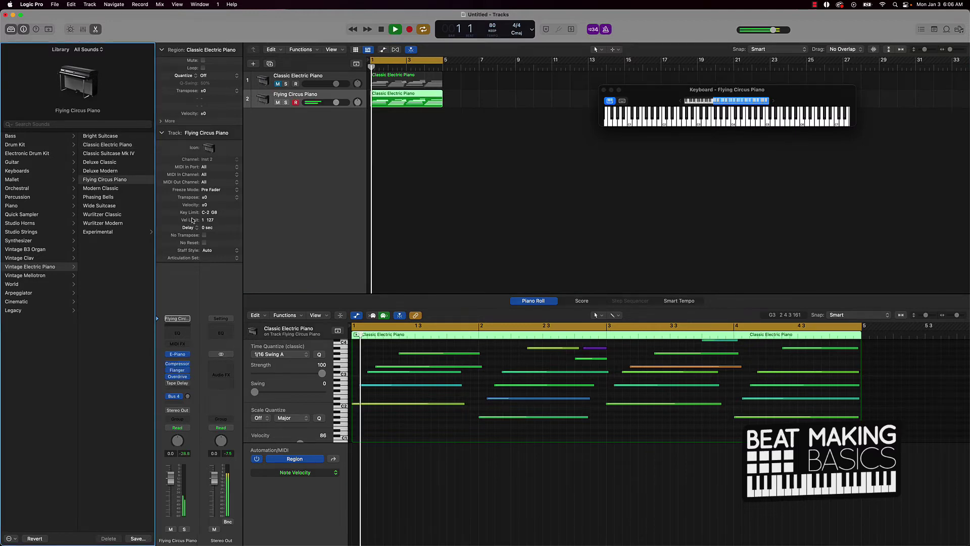
left_click_drag(339, 103, 343, 103)
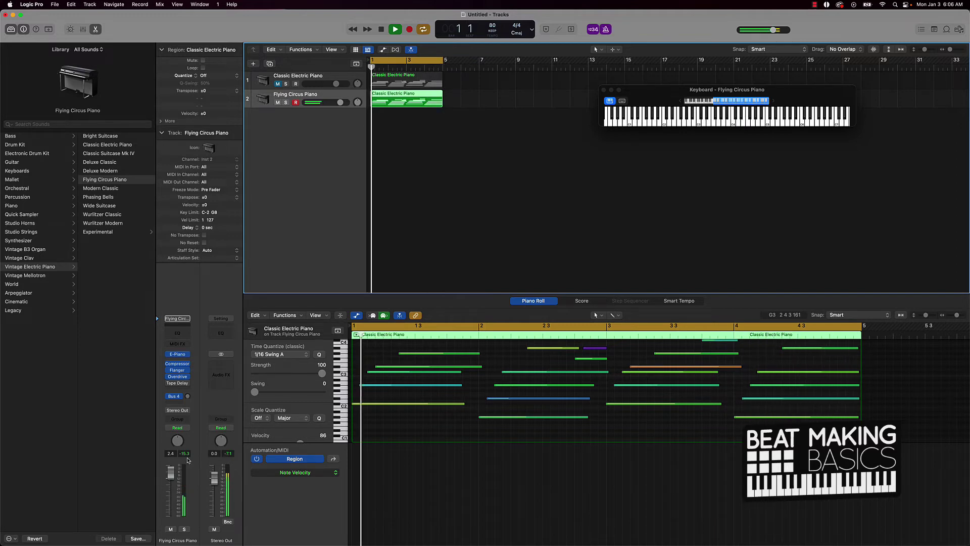
key("space")
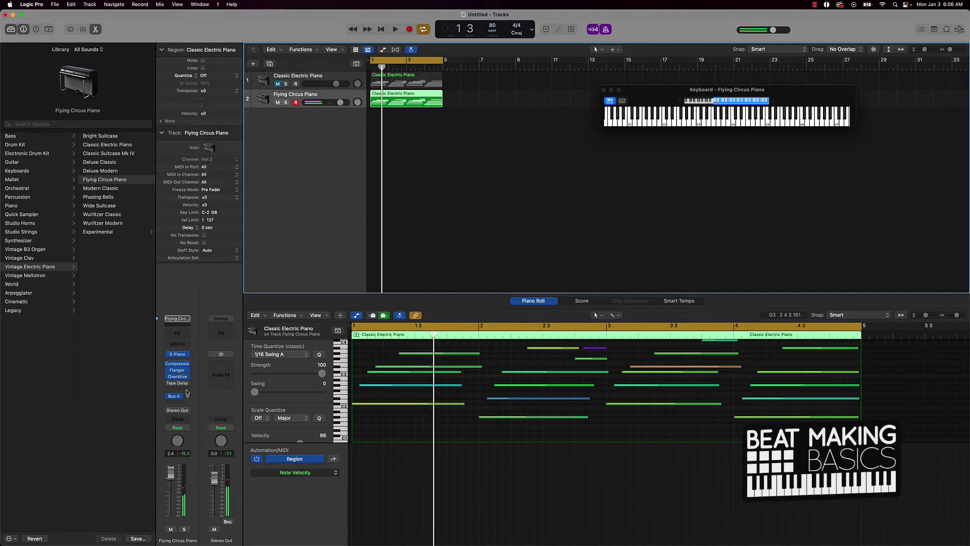
Insert a stereo Vinyl effect on the Flying Circus Piano track with Dust at 0%, Wear fully down and Warp at 72%
left_click(185, 390)
mouse_move(205, 407)
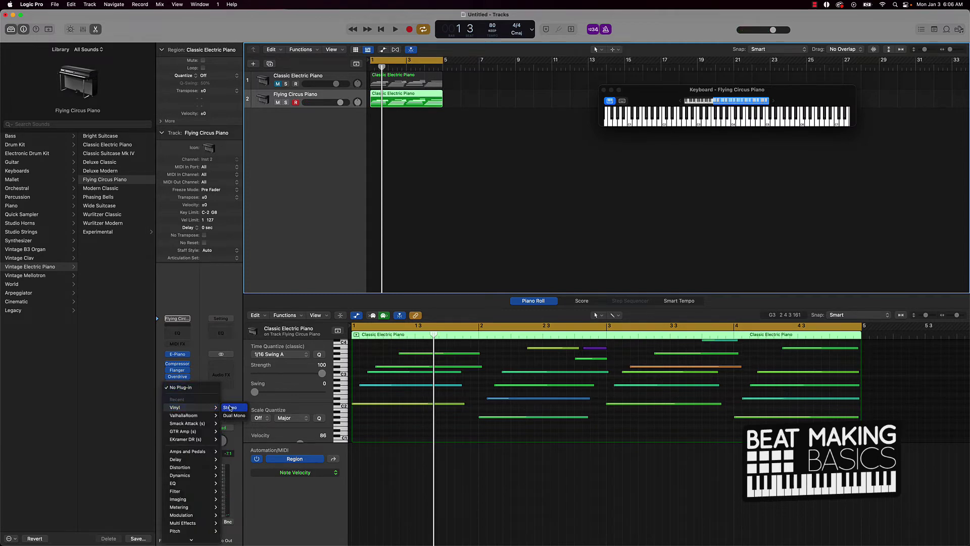
left_click(230, 407)
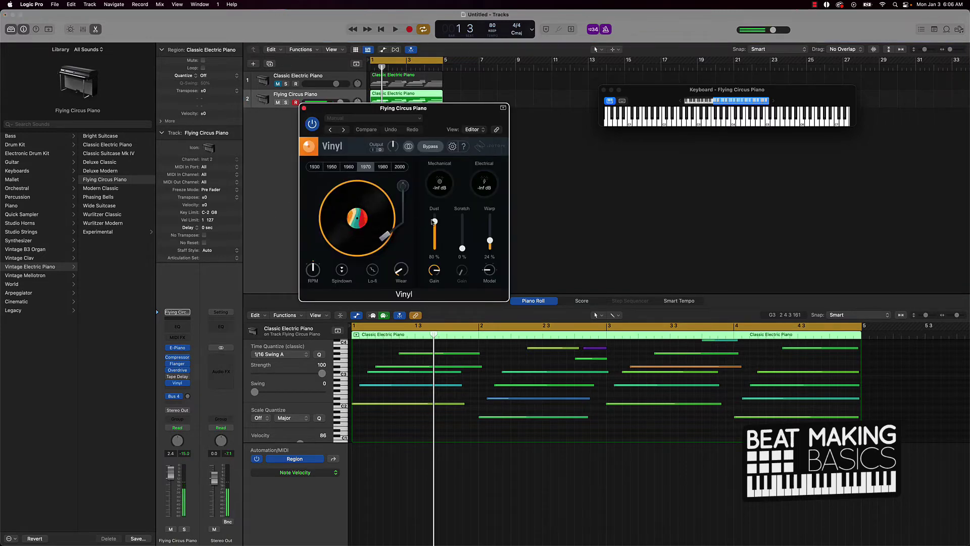
left_click_drag(434, 221, 404, 308)
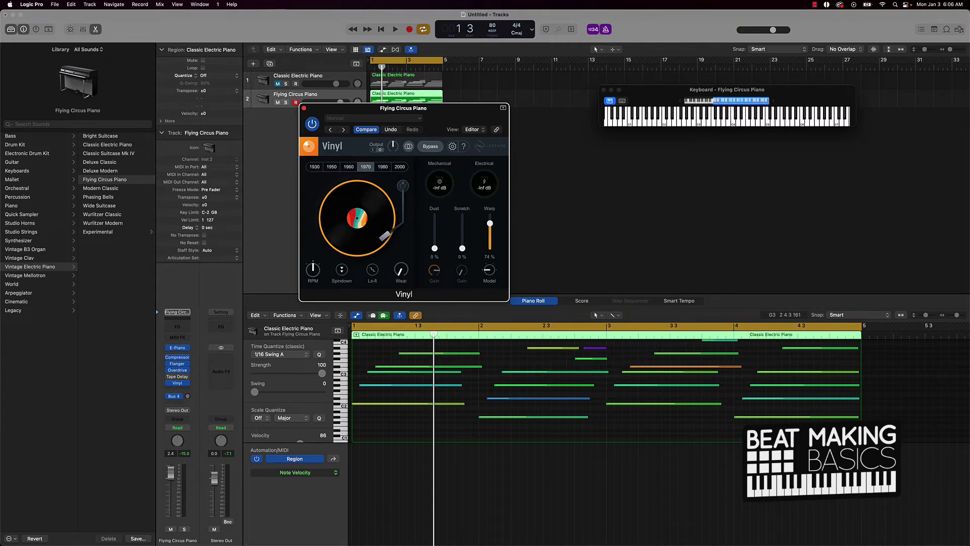
key("space")
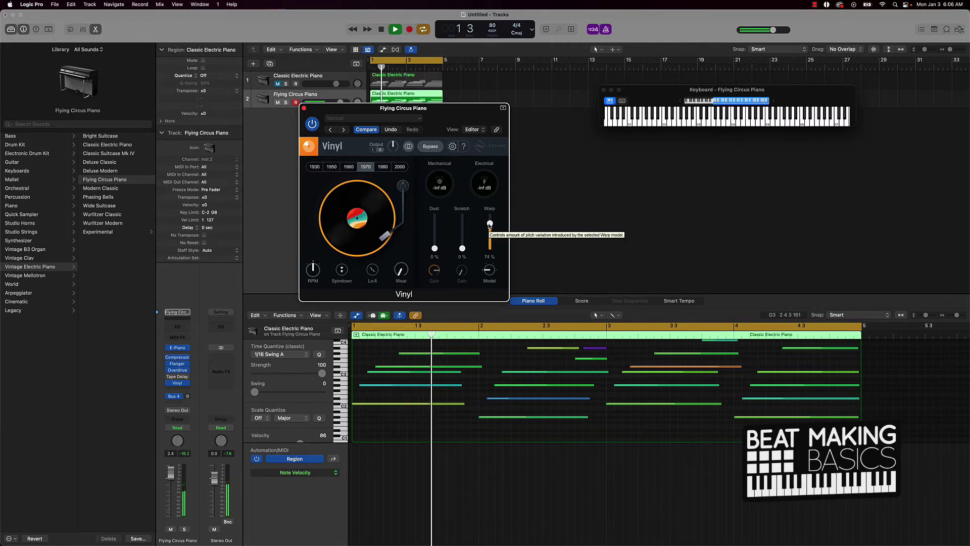
left_click(489, 224)
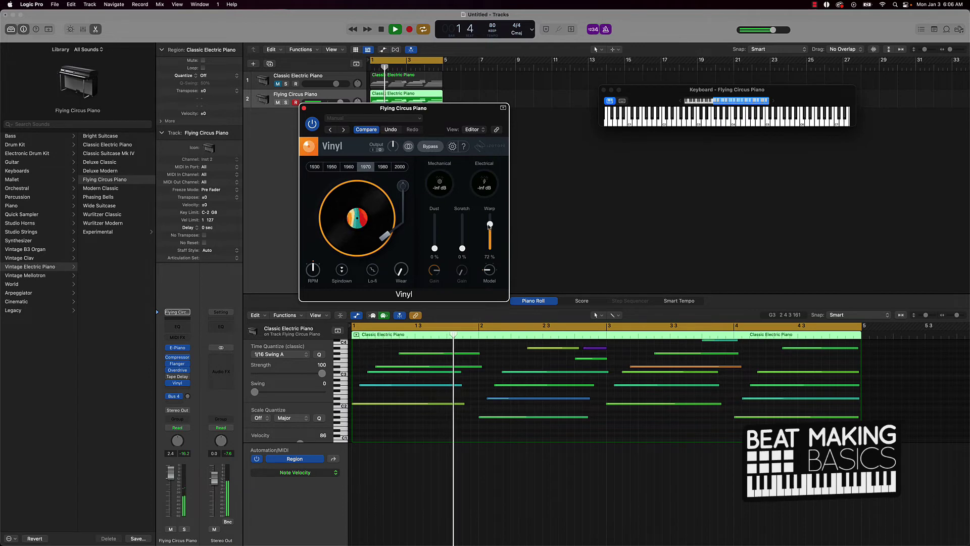
left_click(303, 107)
Unmute the Classic Electric Piano track and play both electric piano layers together
key("space")
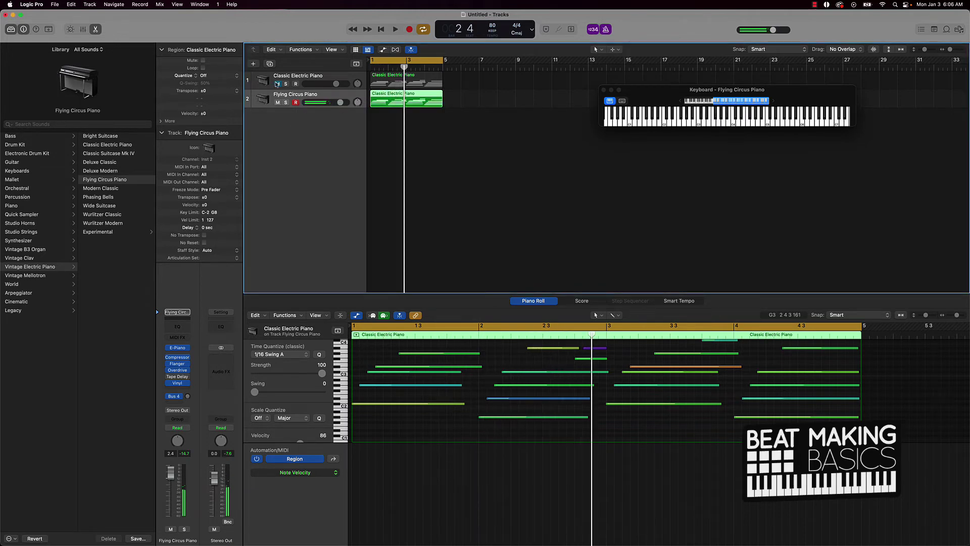
left_click(277, 84)
key("space")
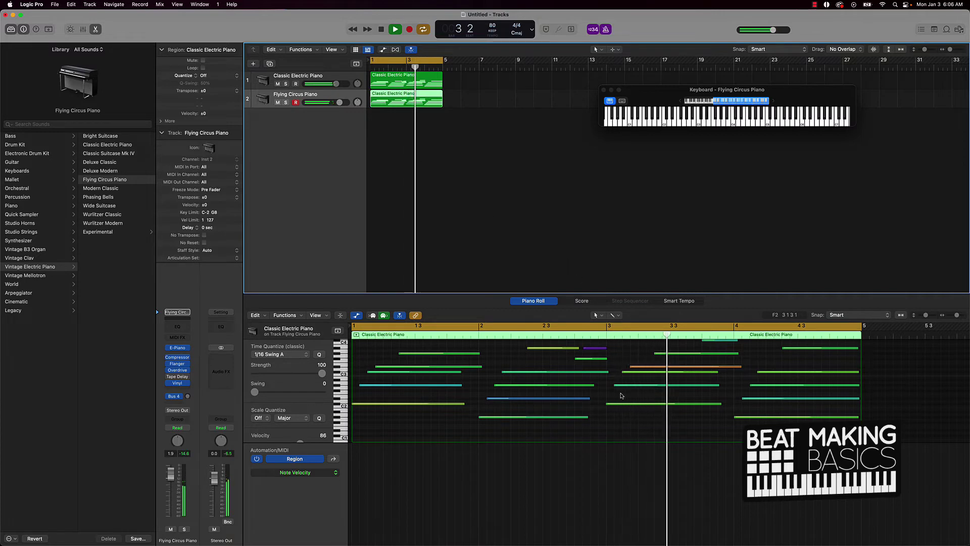
Stop playback, add a third software instrument track with the default patch, and load Sugar Hill from the Studio Horns 7-Piece Section onto it
scroll(622, 396, "up", 4)
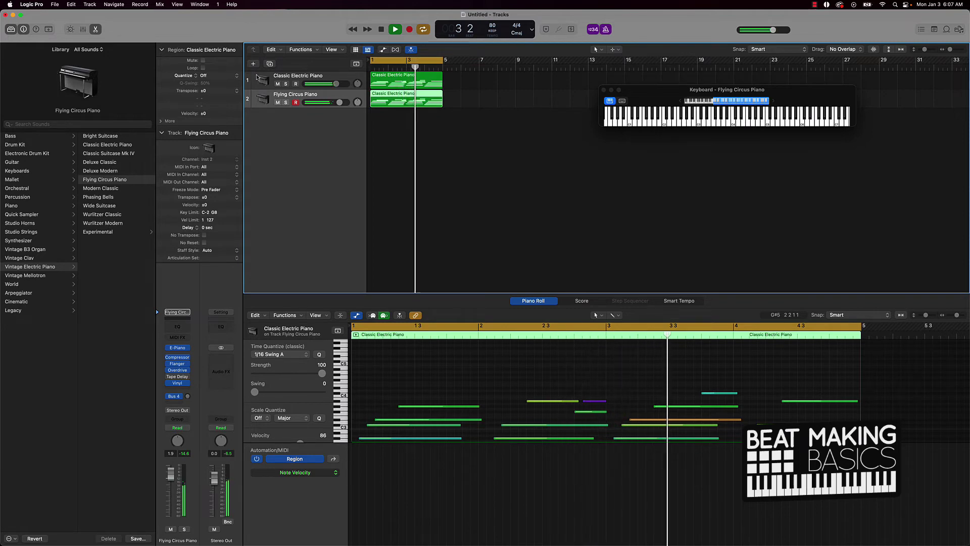
key("space")
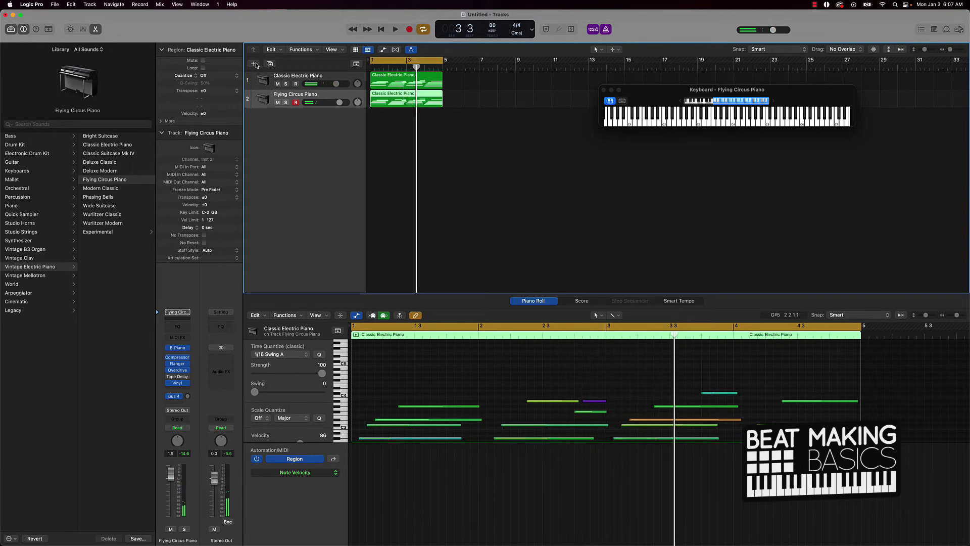
left_click(254, 64)
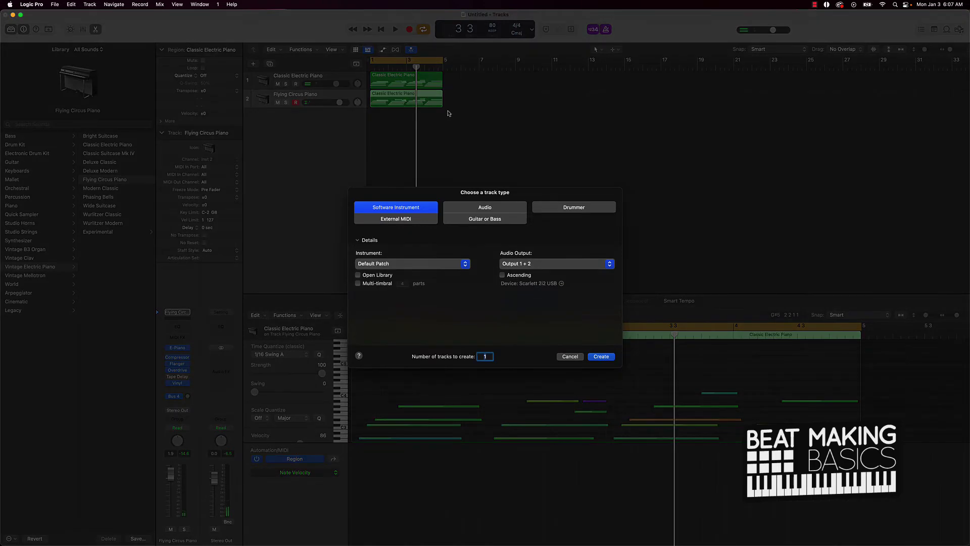
left_click(601, 357)
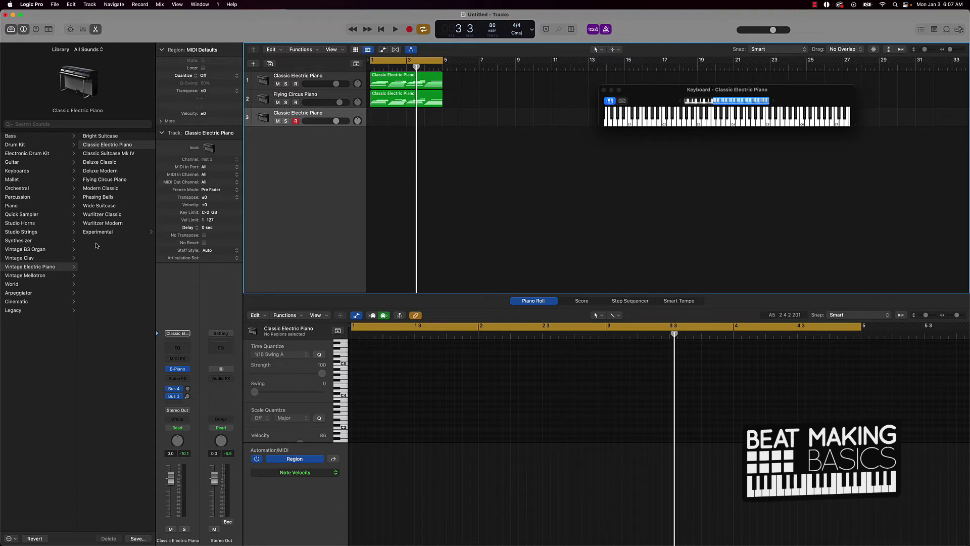
left_click(33, 224)
left_click(102, 153)
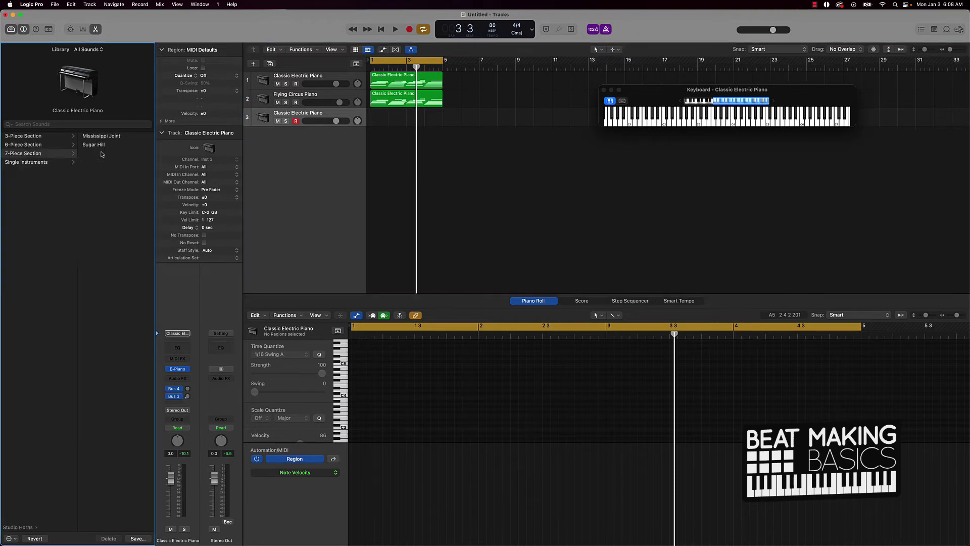
left_click(100, 145)
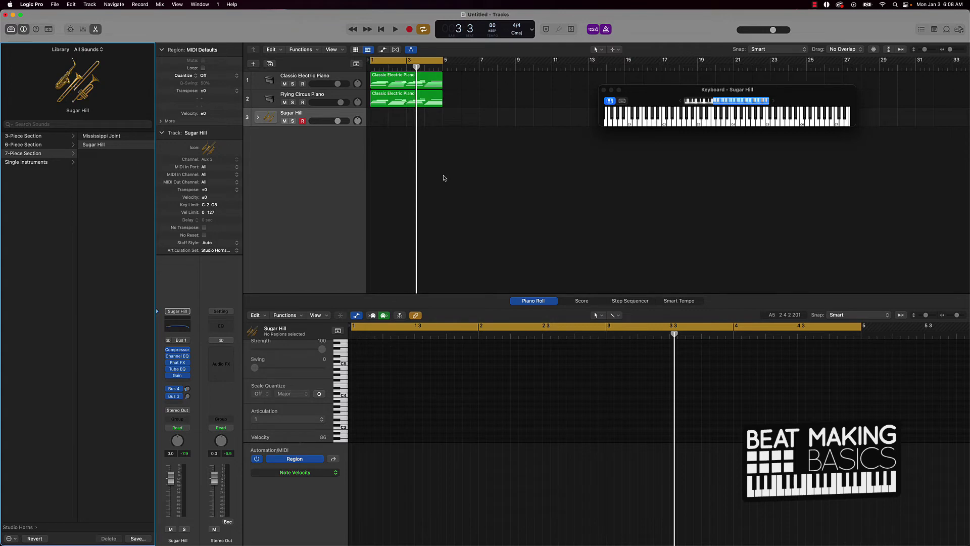
Rehearse a horn part over the piano loop and record it as a four-bar region on the Sugar Hill track
key("space")
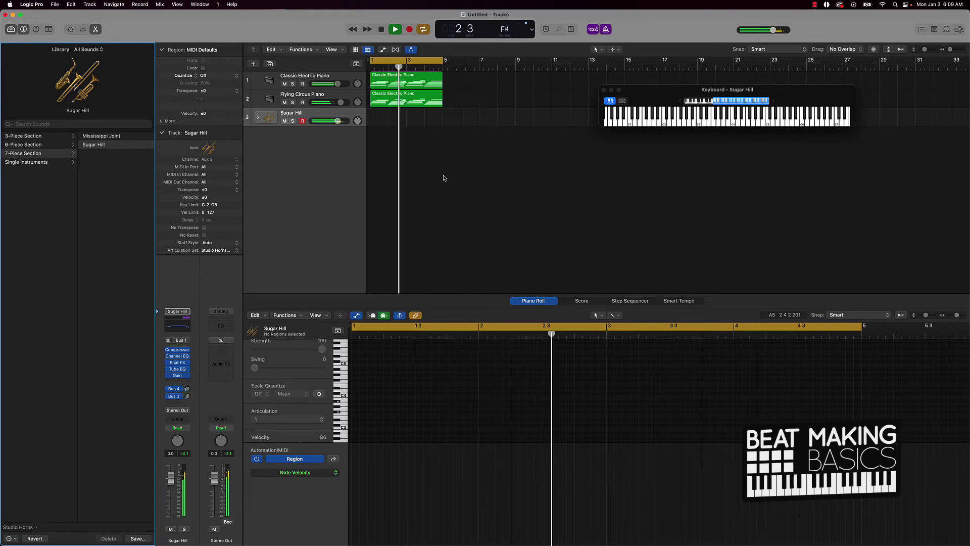
key("space")
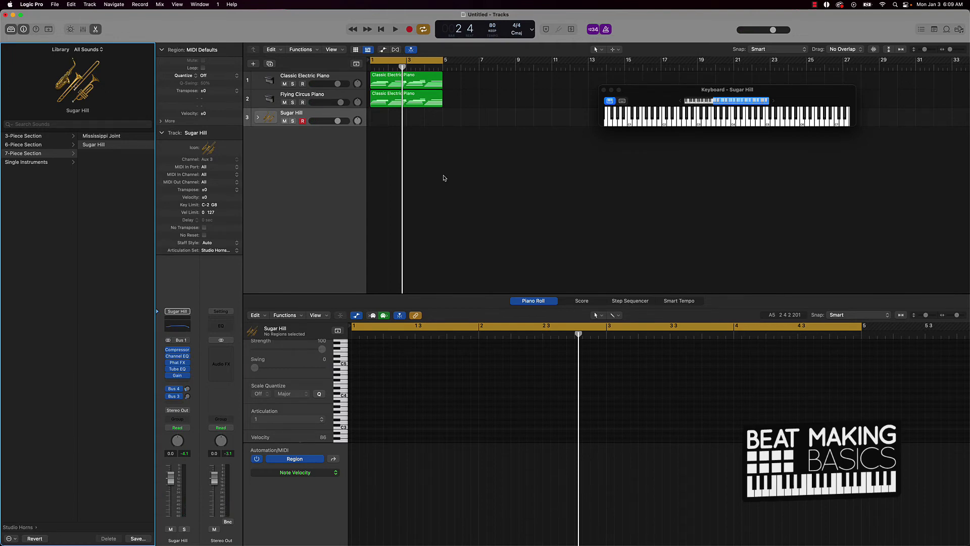
key("r")
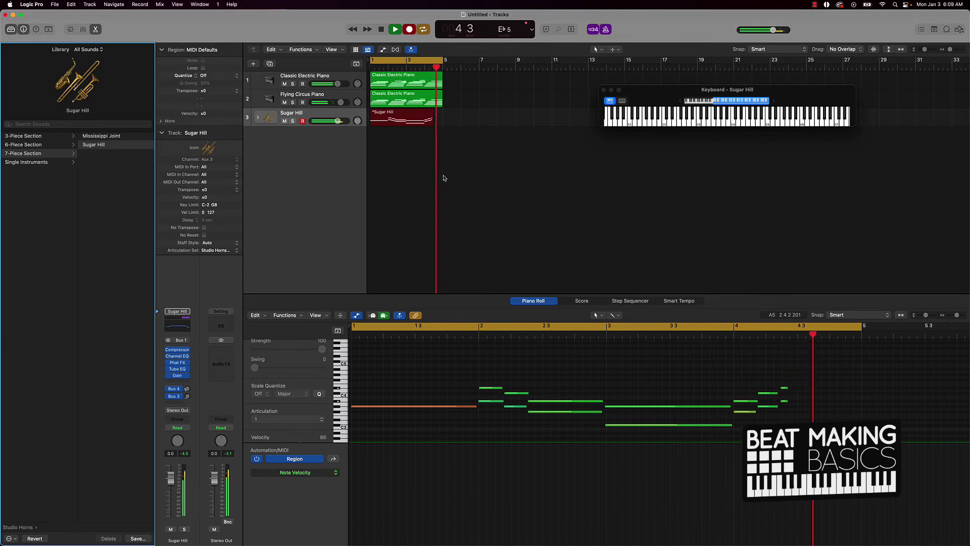
key("space")
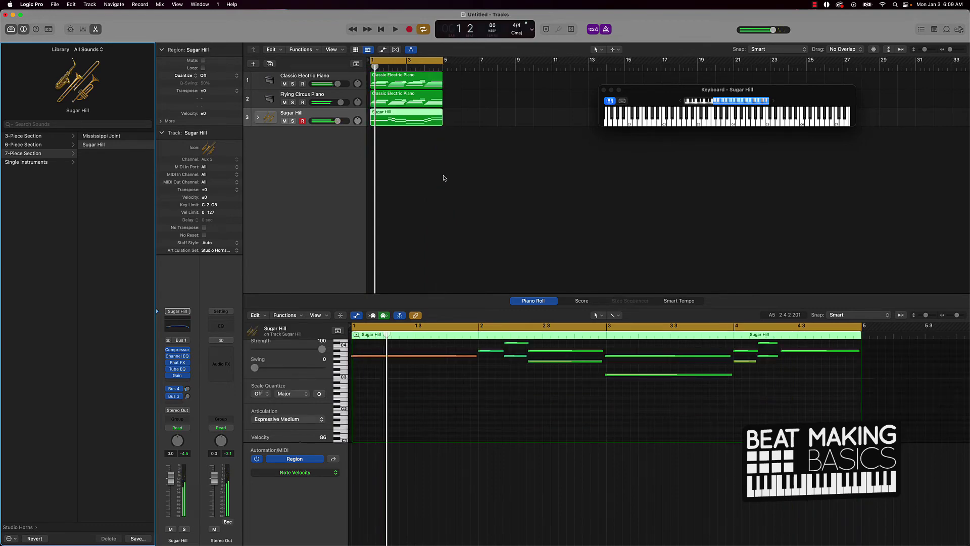
Quantize all Sugar Hill notes except the long opening one to 1/16 Swing A with a strength of 60
left_click(464, 393)
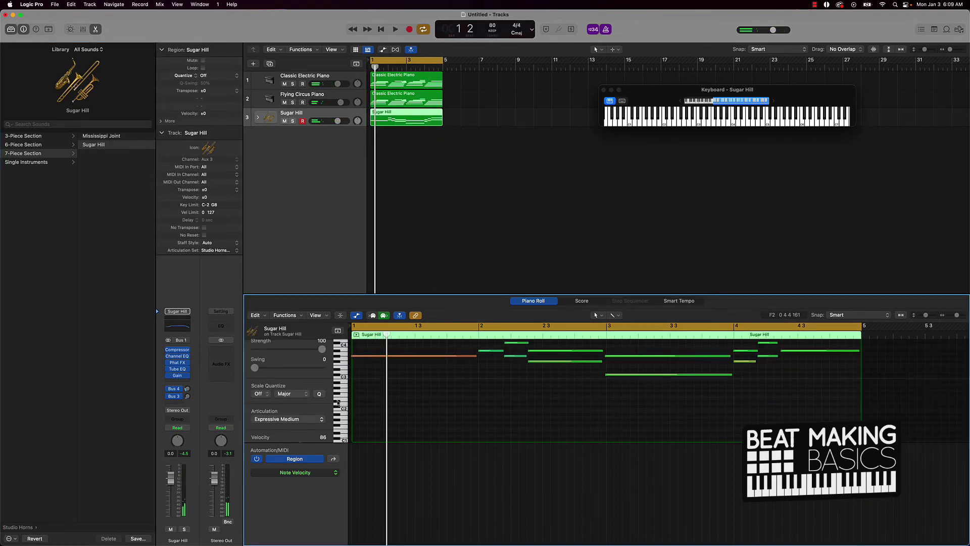
scroll(306, 395, "up", 2)
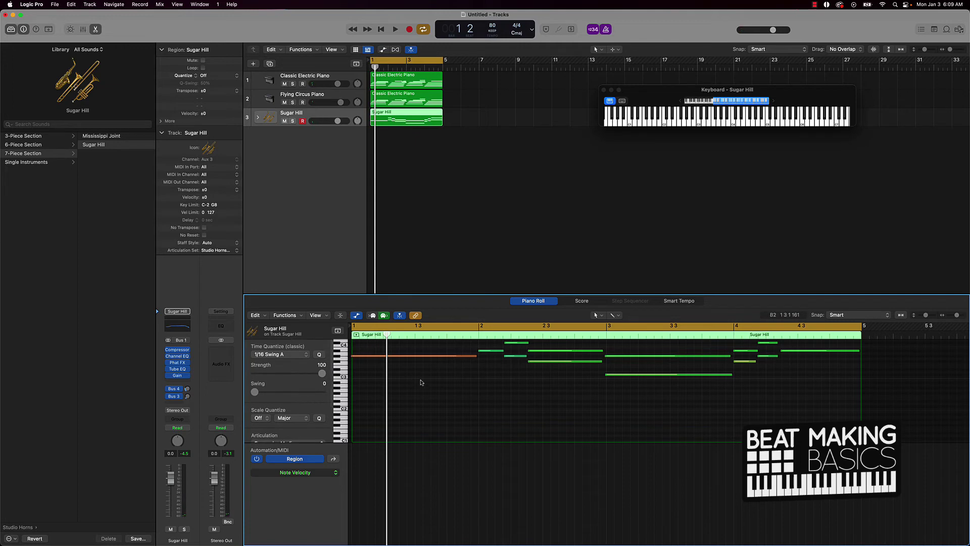
key("super+a")
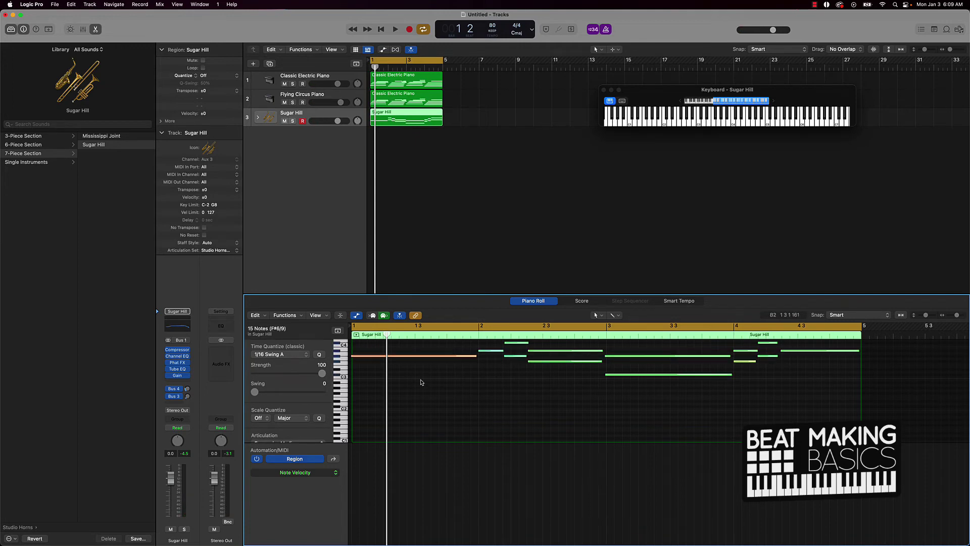
left_click(362, 357, "shift")
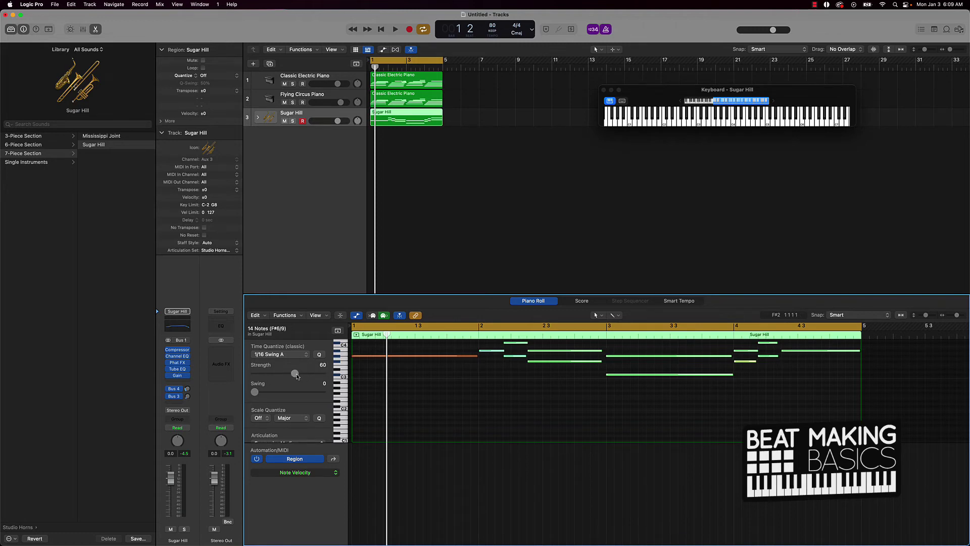
left_click(481, 380)
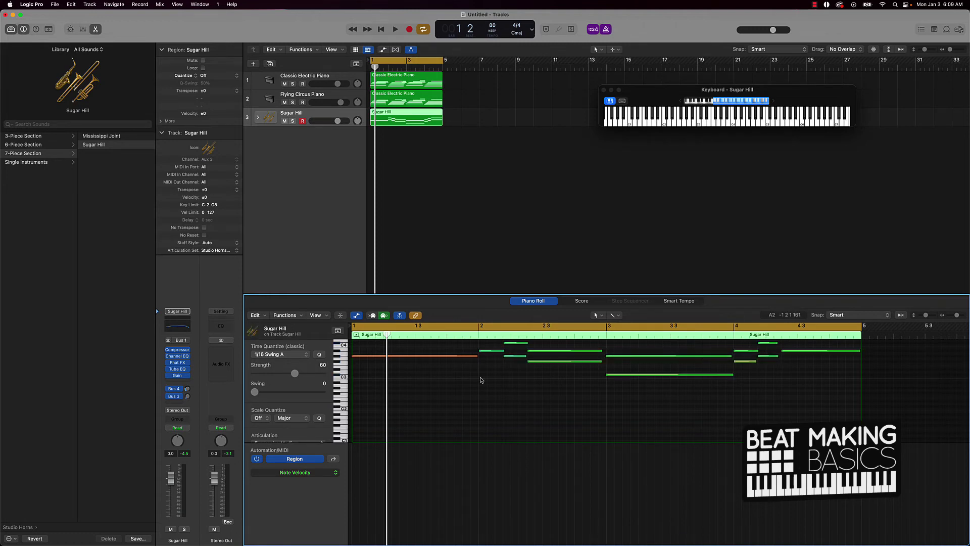
Play back the quantized horn part with both pianos, enlarging the Piano Roll to examine its notes
key("space")
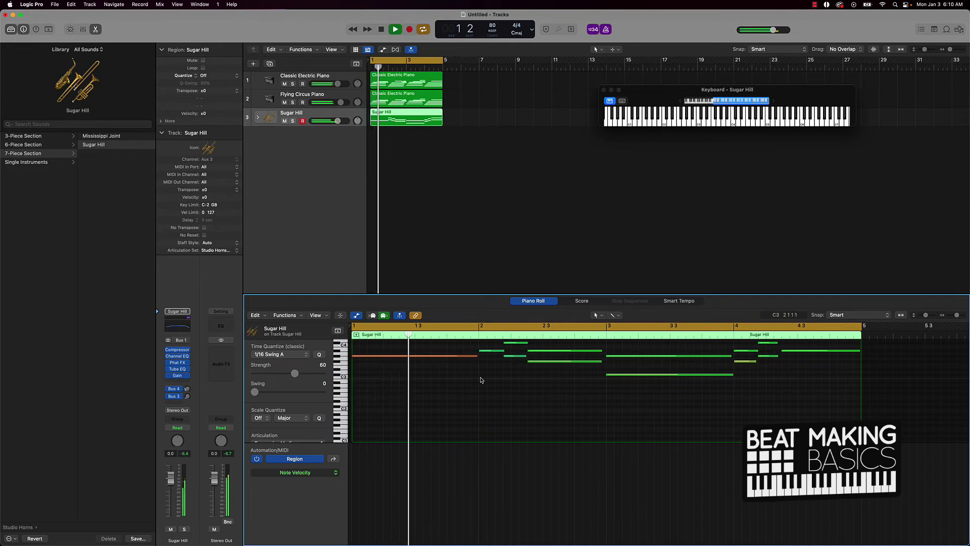
scroll(480, 380, "up", 3)
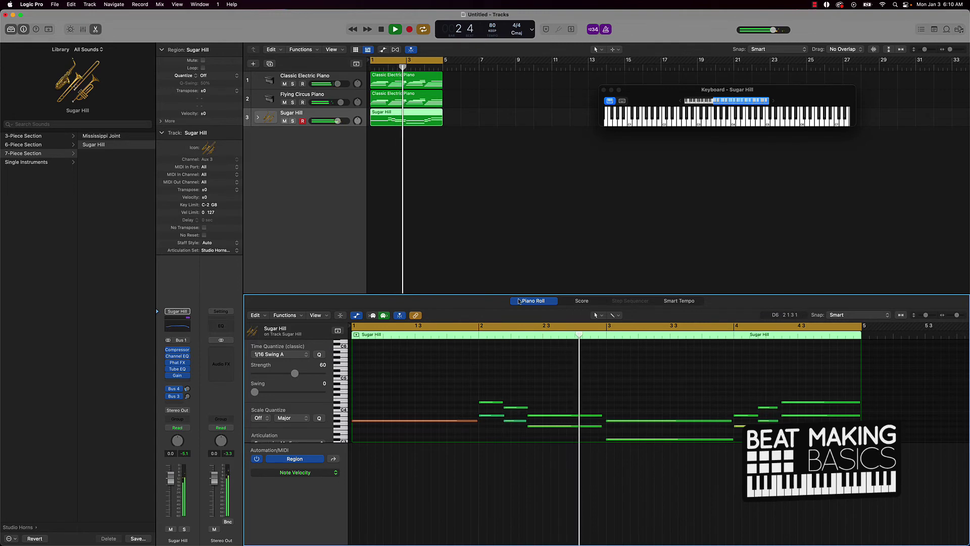
left_click_drag(518, 293, 522, 212)
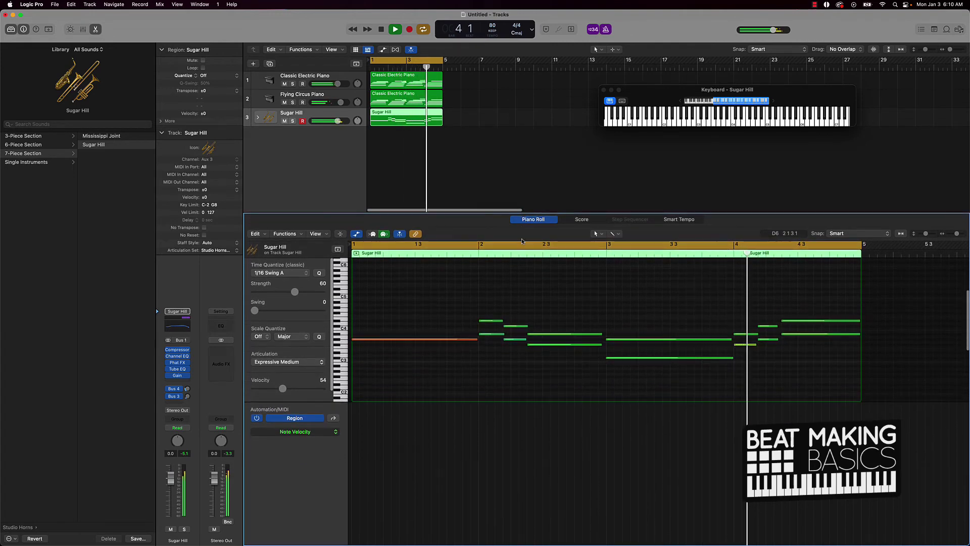
scroll(526, 372, "down", 10)
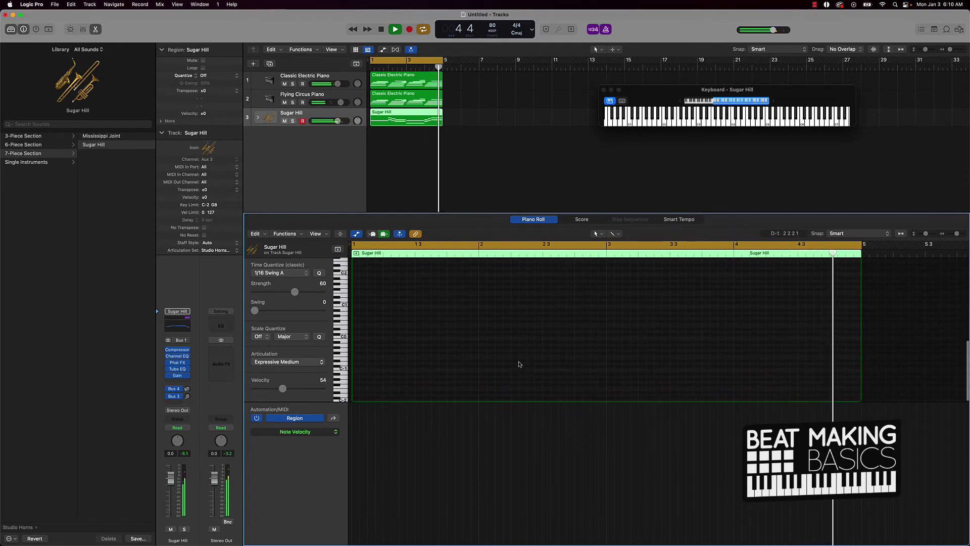
scroll(515, 362, "up", 6)
scroll(516, 362, "up", 3)
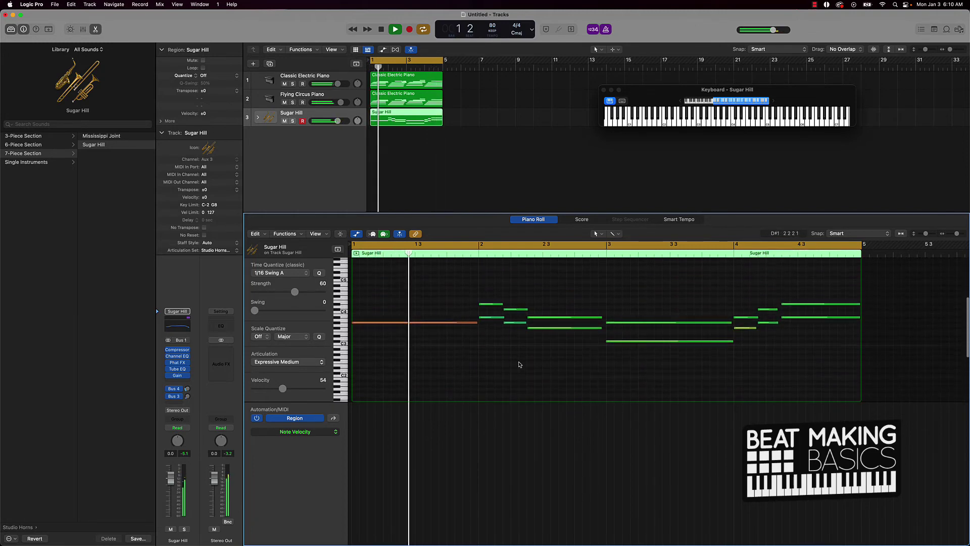
key("space")
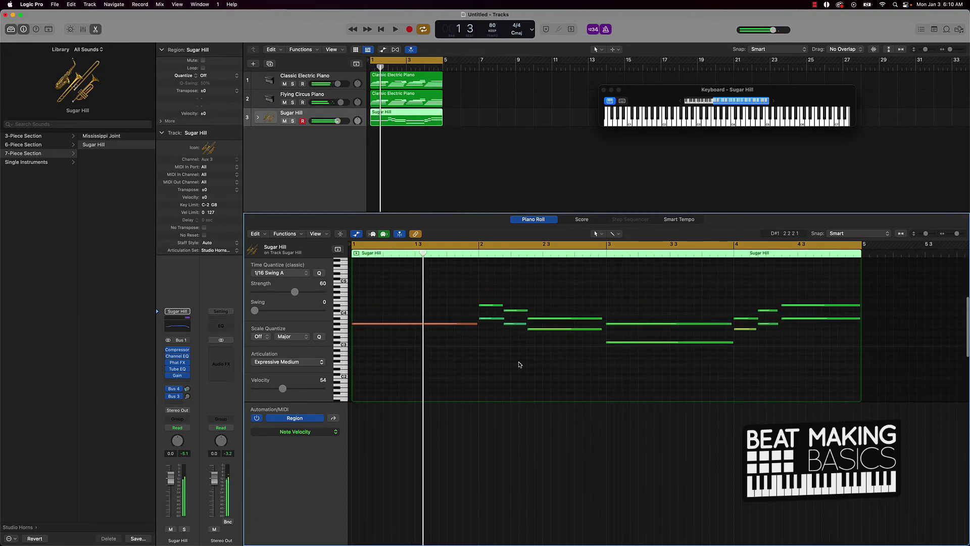
Copy the long low note from bar 3 of the Sugar Hill region to the start of bar 1 and audition it
left_click(638, 342)
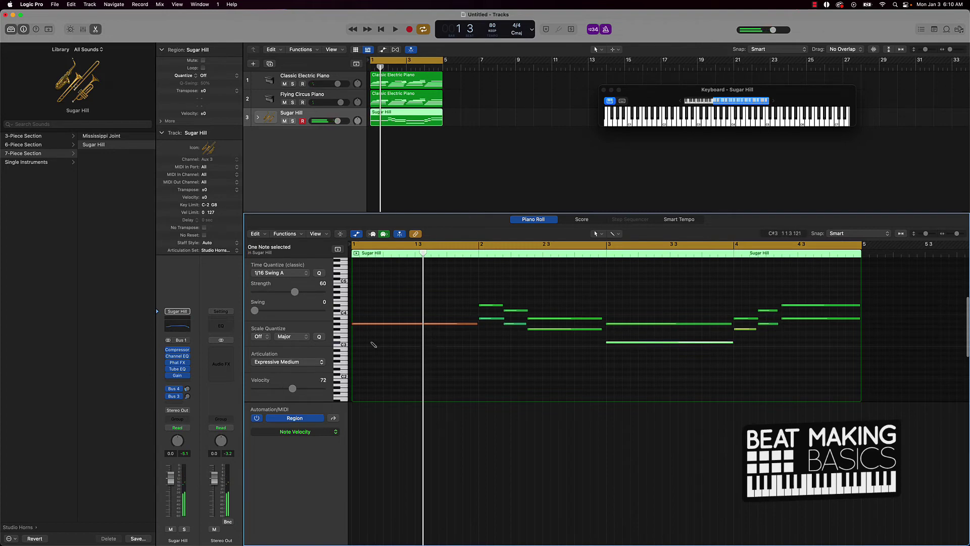
left_click(357, 345, "super")
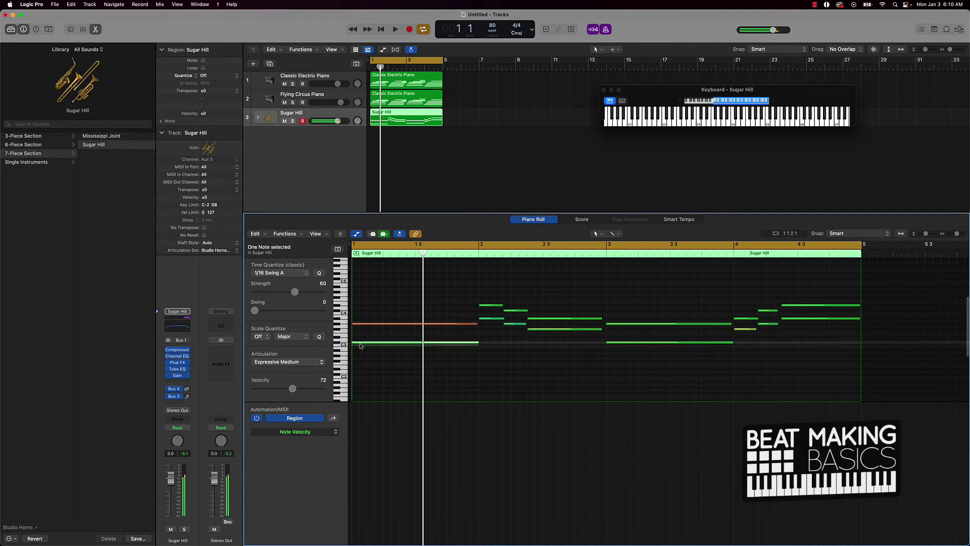
key("space")
key("space")
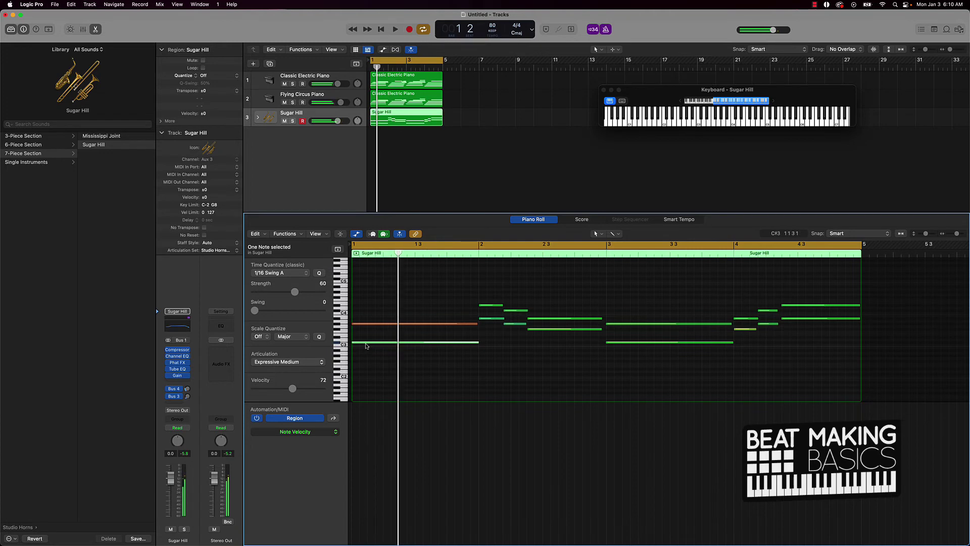
Try the copied bar 1 horn note at F3 and audition the opening several times
left_click_drag(366, 342, 369, 333)
key("space")
key("space")
key("space")
key("space")
key("space")
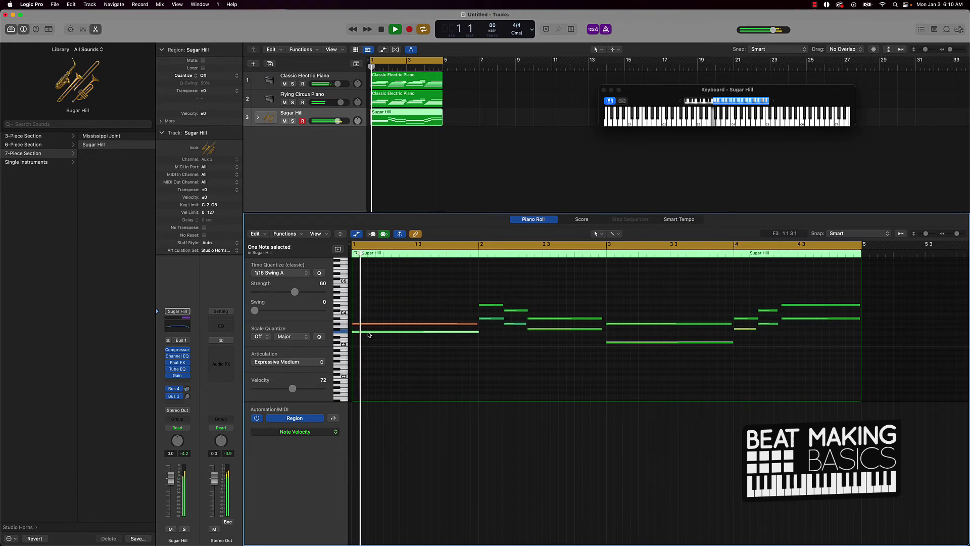
key("space")
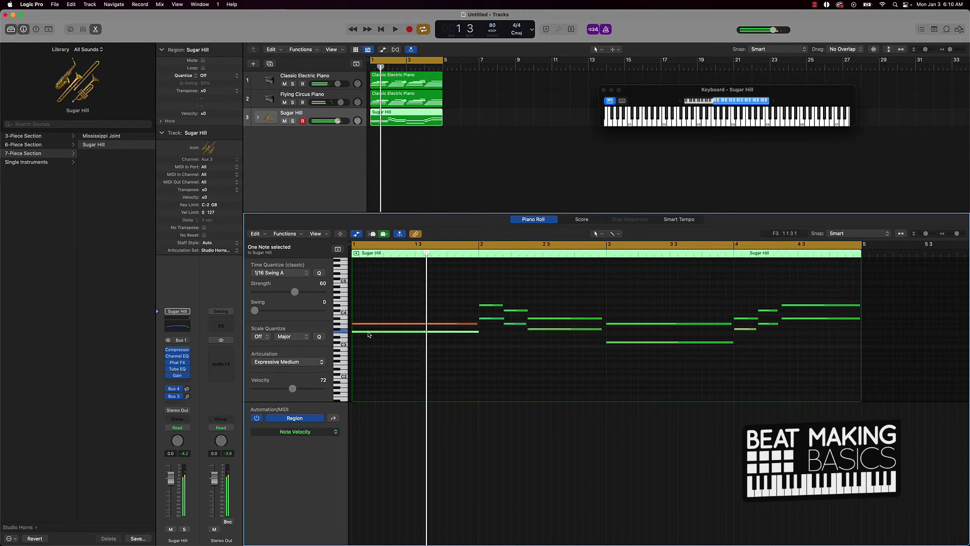
Move the copied bar 1 horn note down to the pitch of bar 3's low note and play the loop from the start
left_click_drag(368, 333, 369, 334)
left_click(373, 324)
mouse_move(372, 332)
left_mouse_down()
mouse_move(371, 365)
mouse_move(373, 345)
left_mouse_up()
key("space")
key("space")
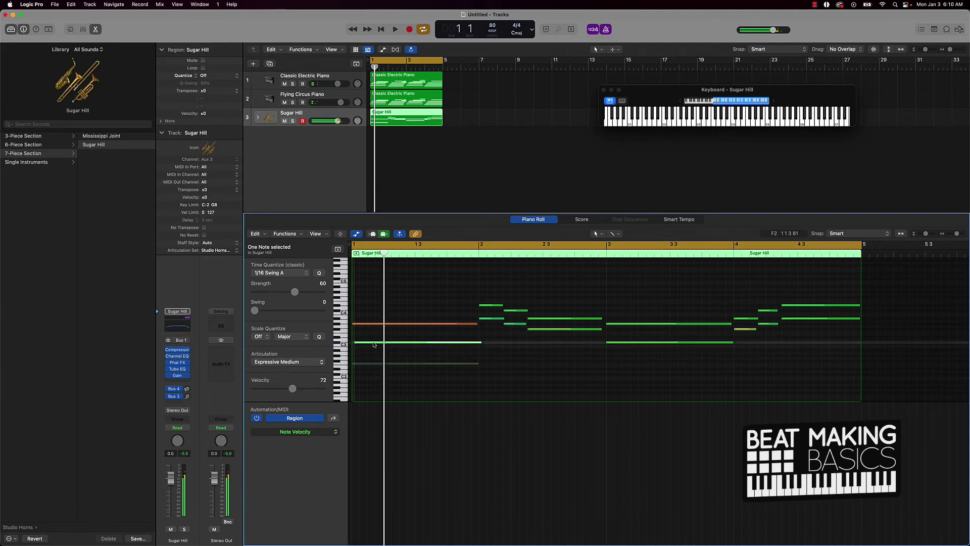
key("space")
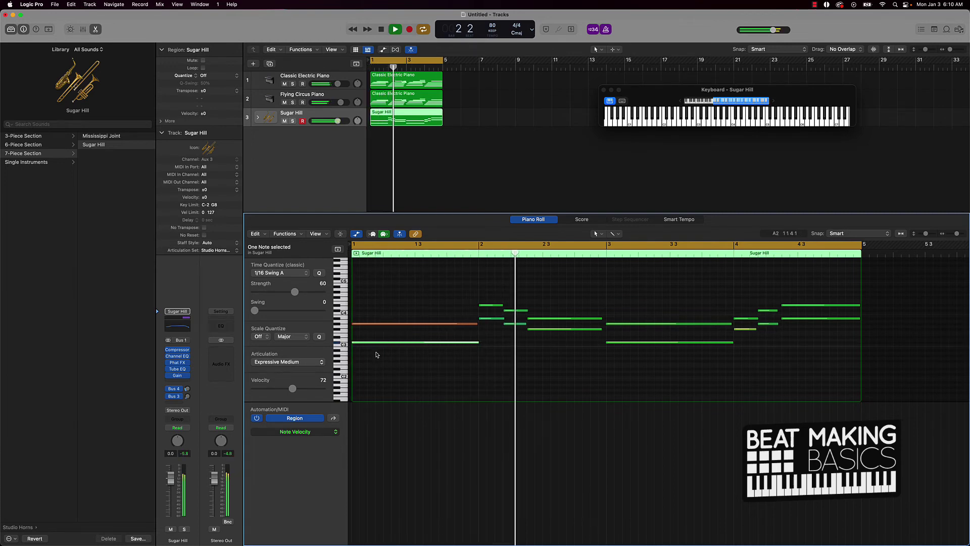
key("Return")
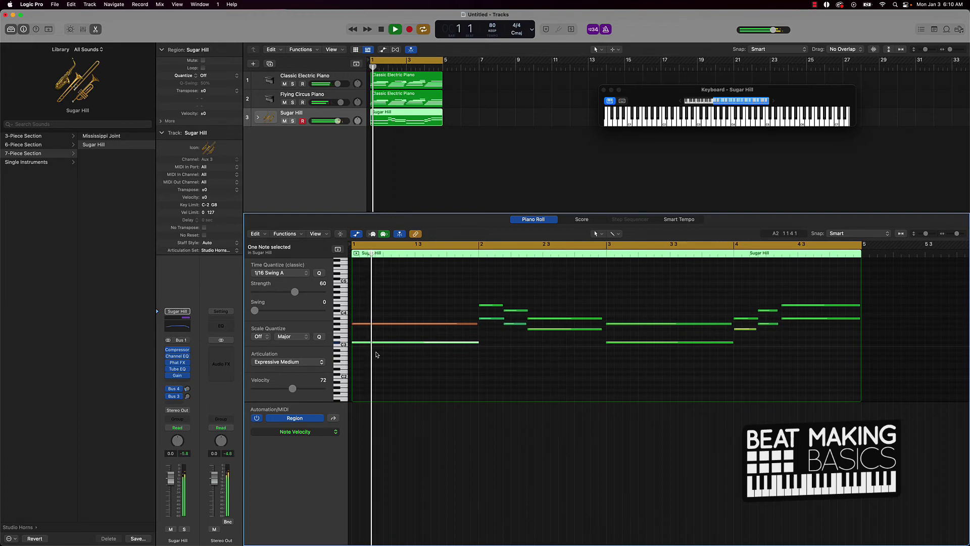
key("space")
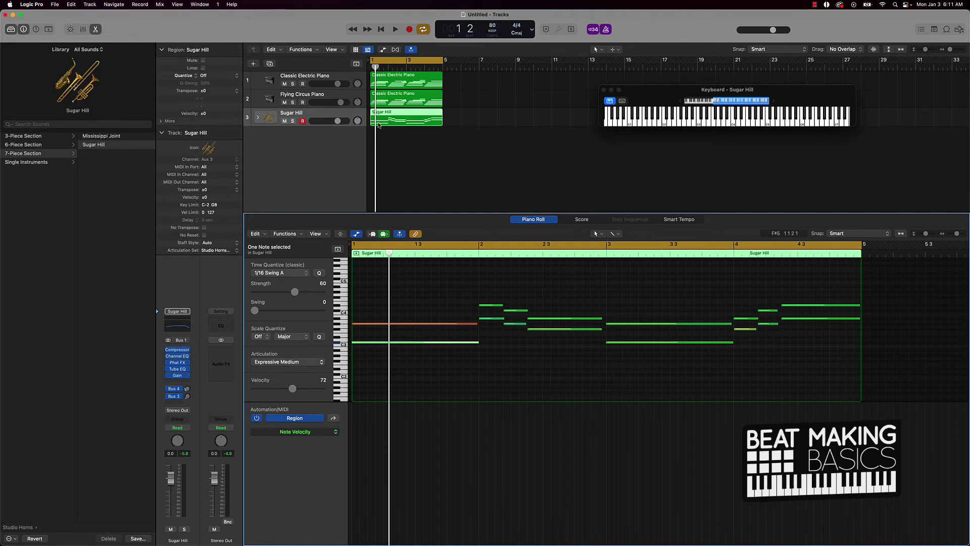
Add another software instrument track with the default patch and load the Thumb Bass patch onto it
left_click(418, 150)
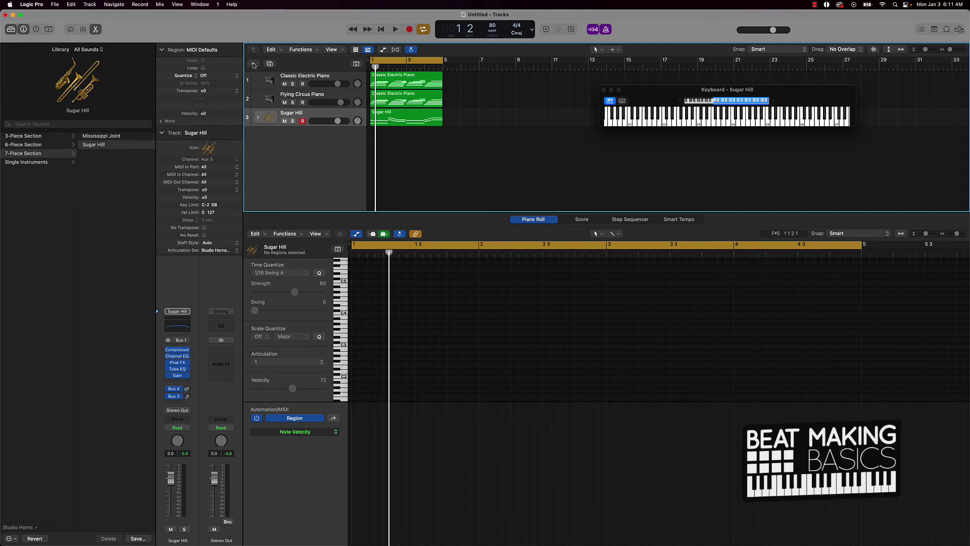
left_click(254, 64)
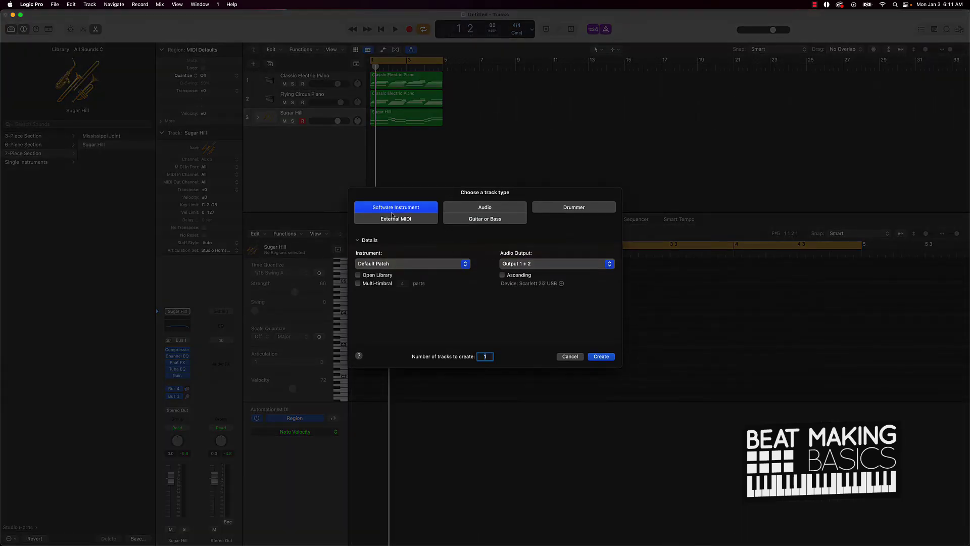
left_click(605, 358)
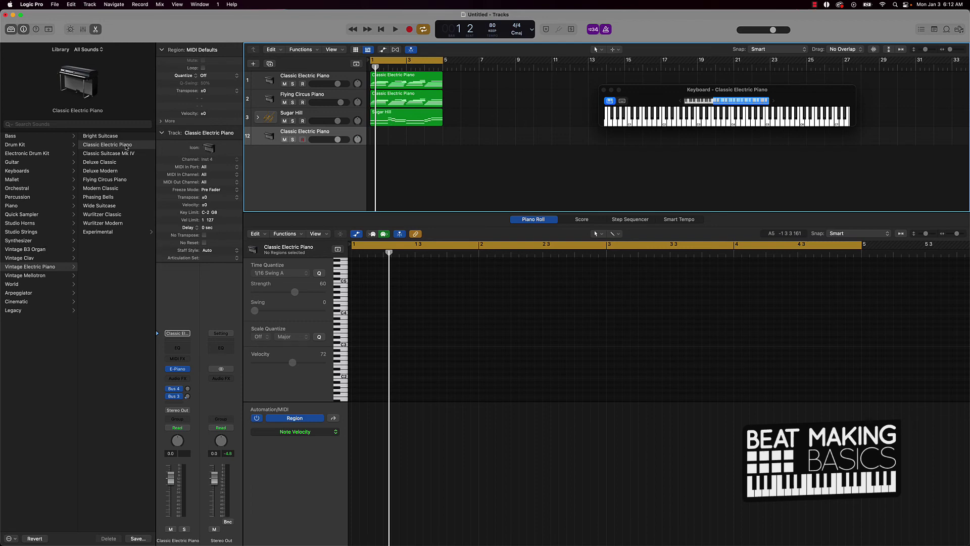
left_click(19, 136)
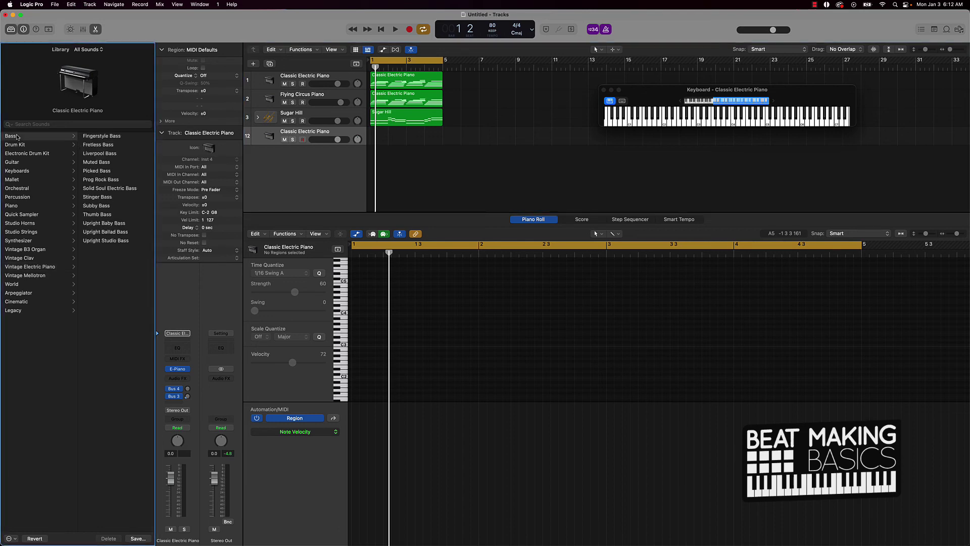
left_click(98, 215)
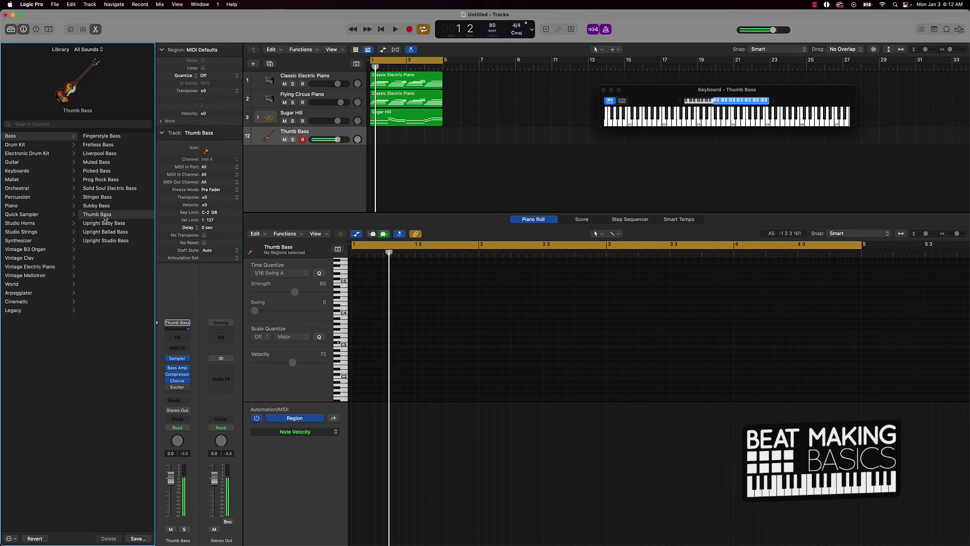
Load the Upright Baby Bass patch on the bass track, rehearse with the loop and record a four-bar bass line
left_click(106, 223)
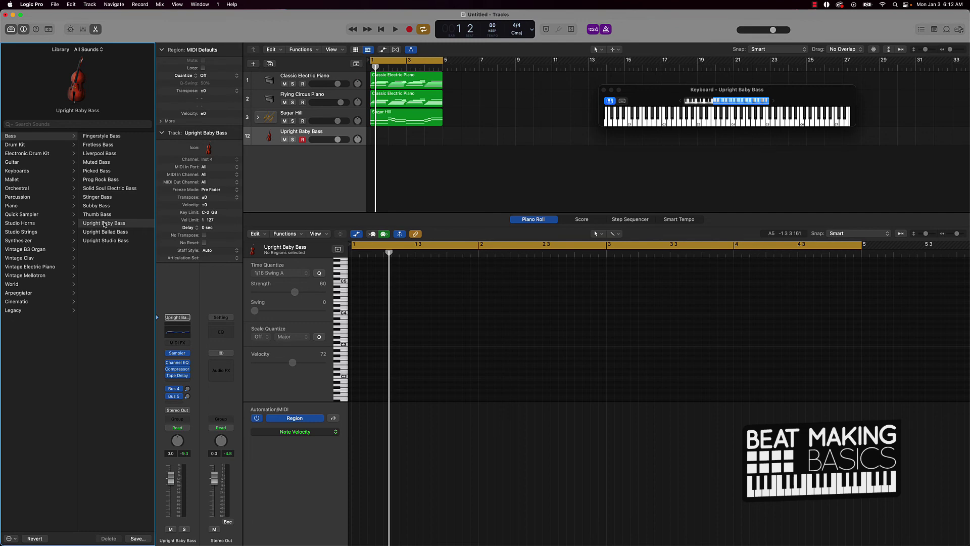
key("space")
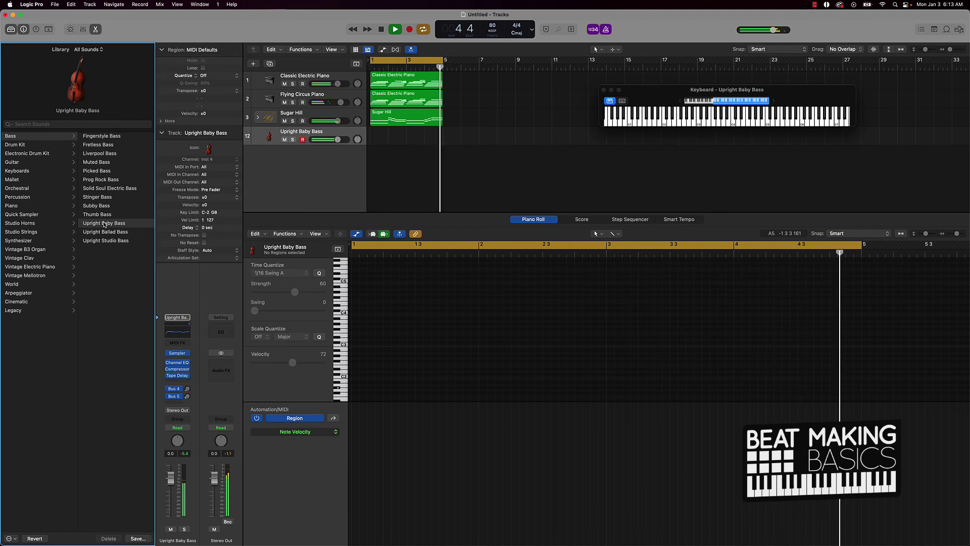
key("space")
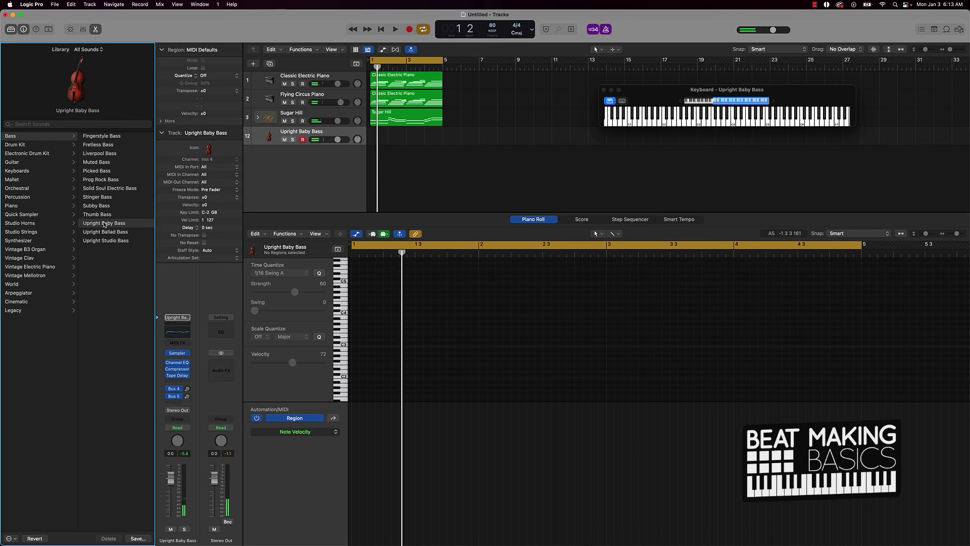
key("r")
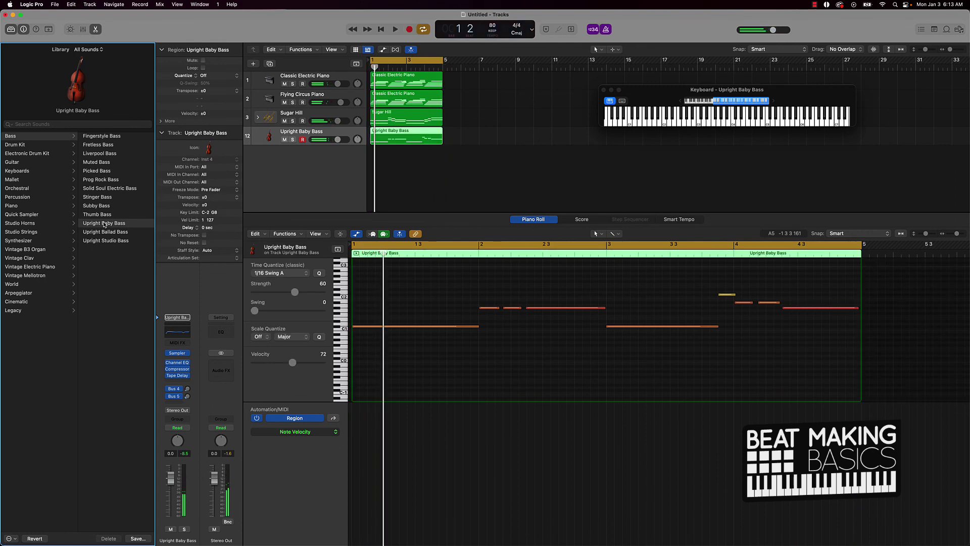
Quantize all the notes of the recorded bass region to 1/16 Swing A and play back the loop
left_click(419, 373)
key("super+a")
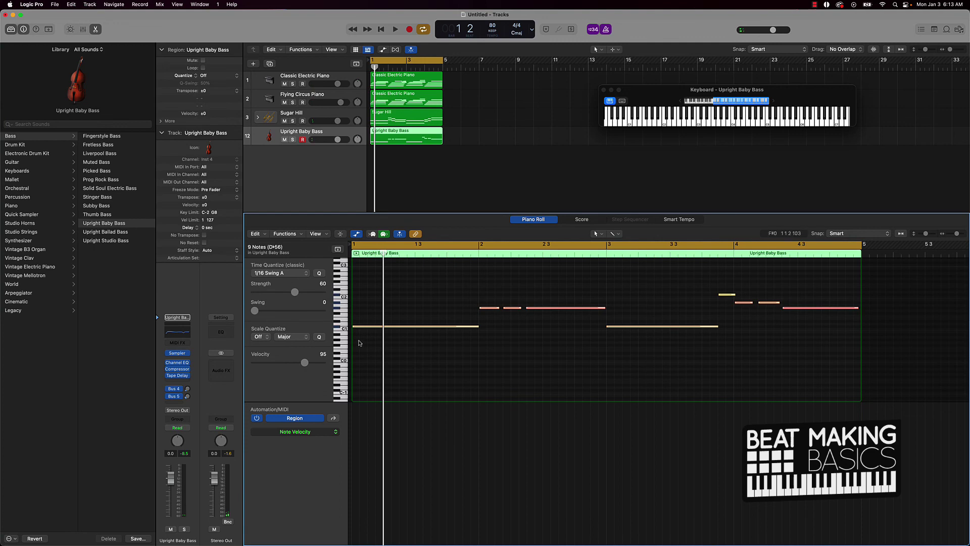
left_click(319, 273)
key("space")
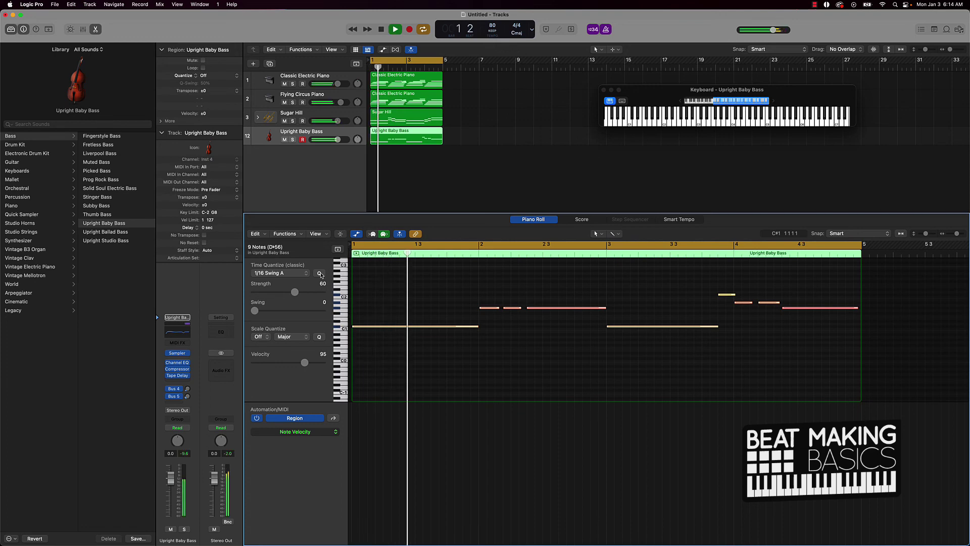